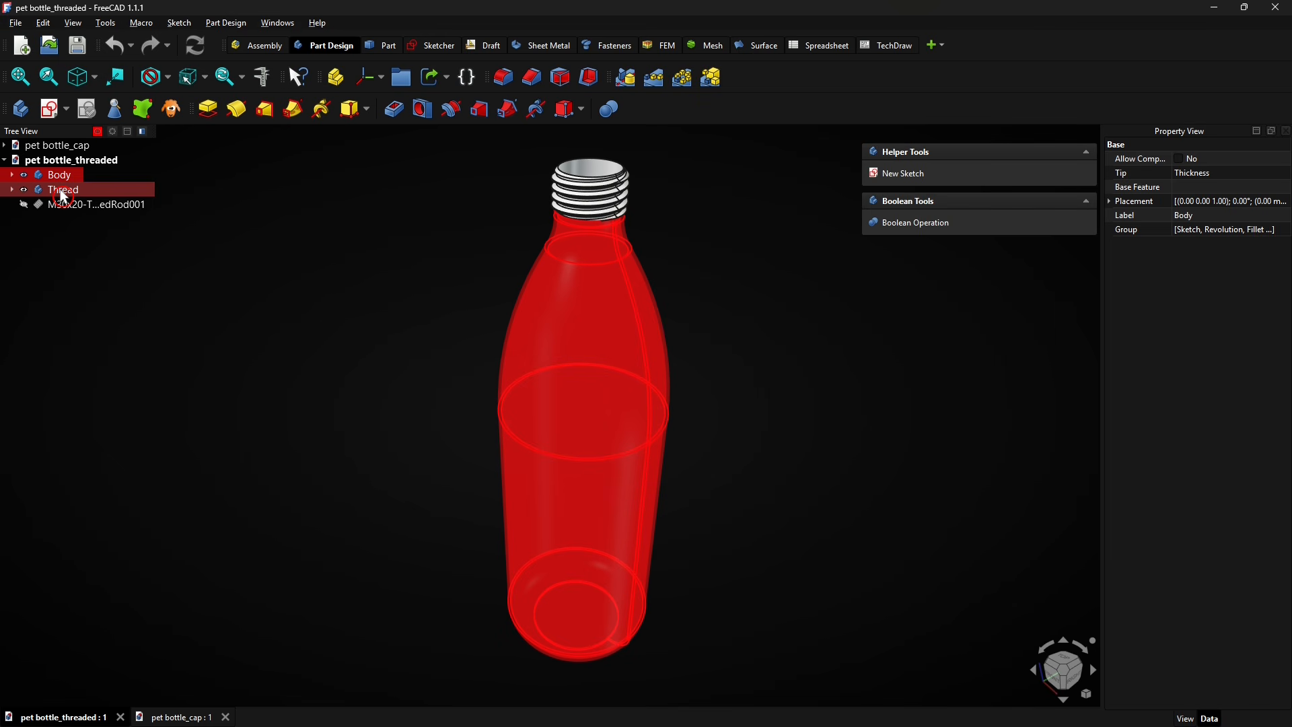
- Export the bottle's Body and Thread together as pet bottle_threaded.stl, and the cap's Hole feature as pet bottle_cap.stl
{"action": "left_click", "coordinate": [62, 190], "text": "ctrl"}
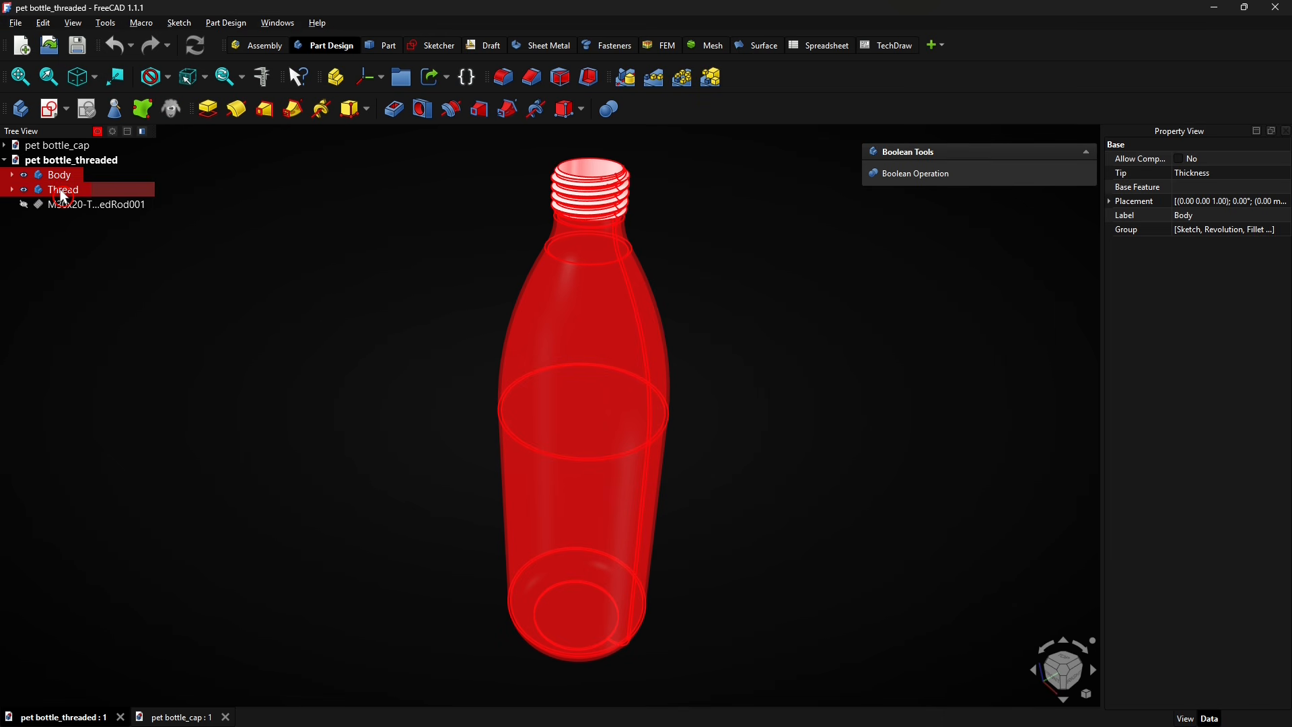
{"action": "left_click", "coordinate": [14, 23]}
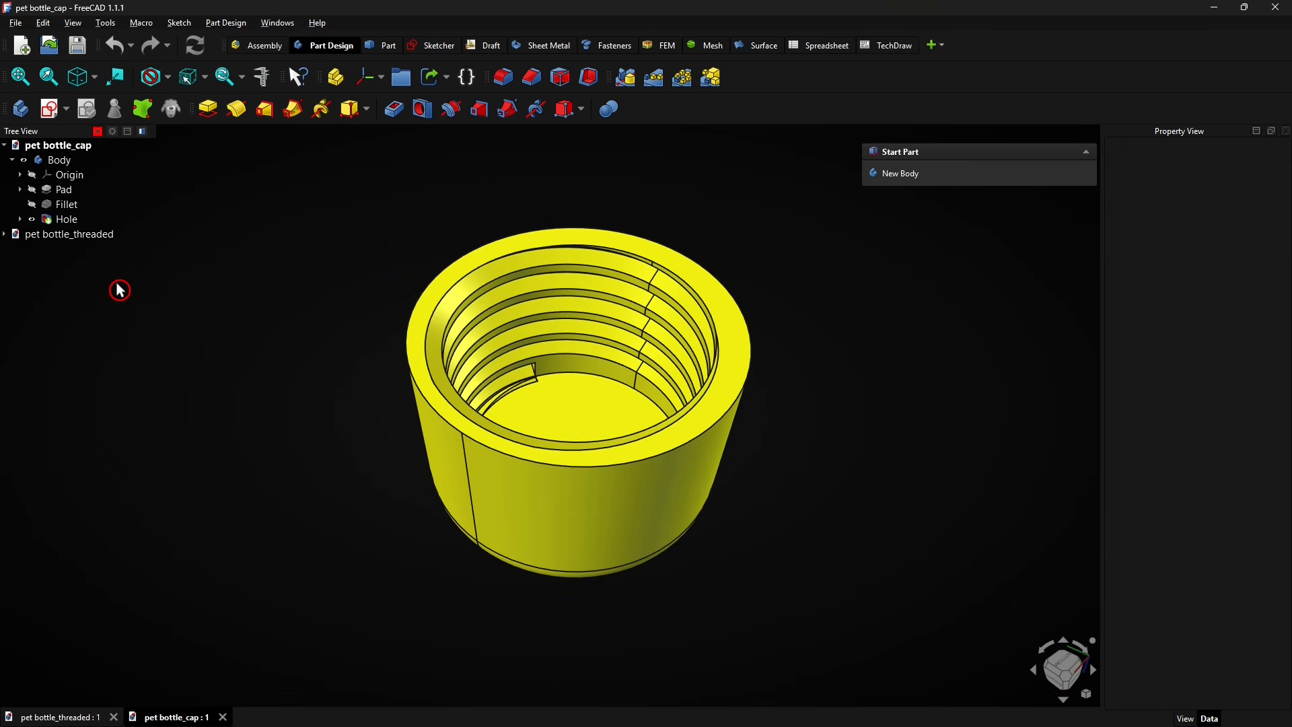
{"action": "left_click", "coordinate": [52, 219]}
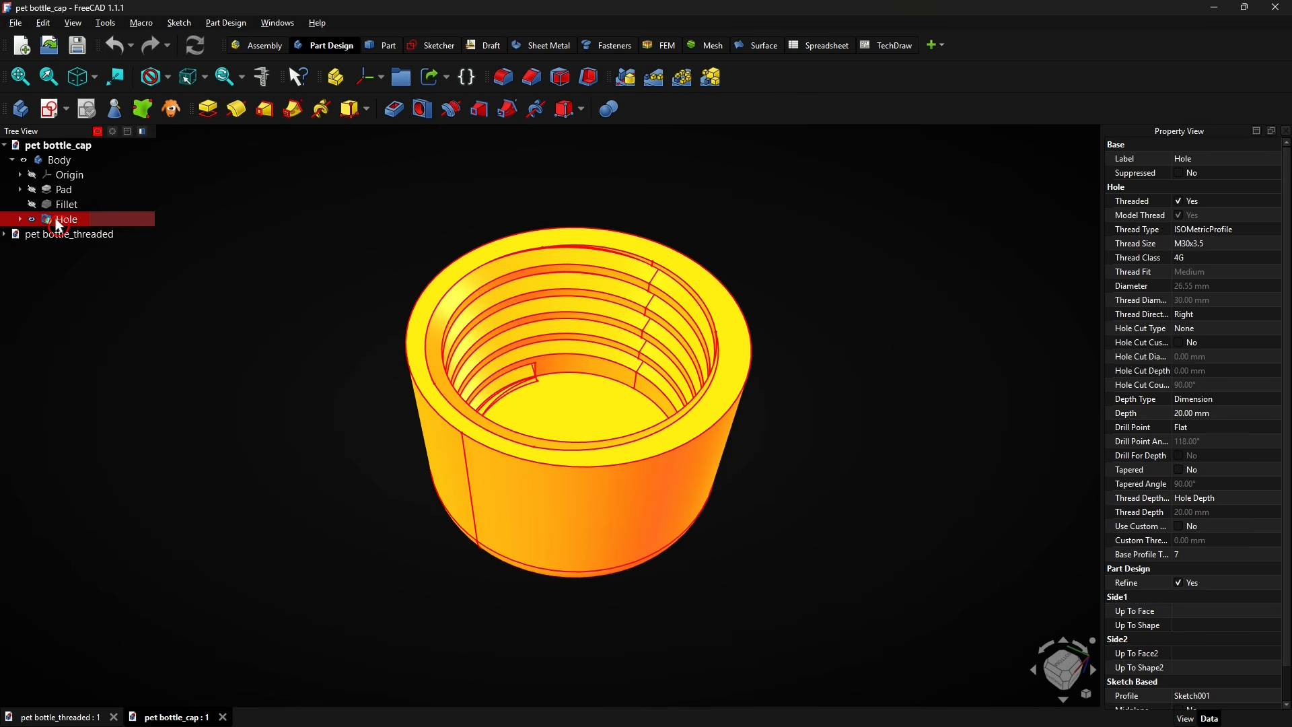
{"action": "left_click", "coordinate": [20, 26]}
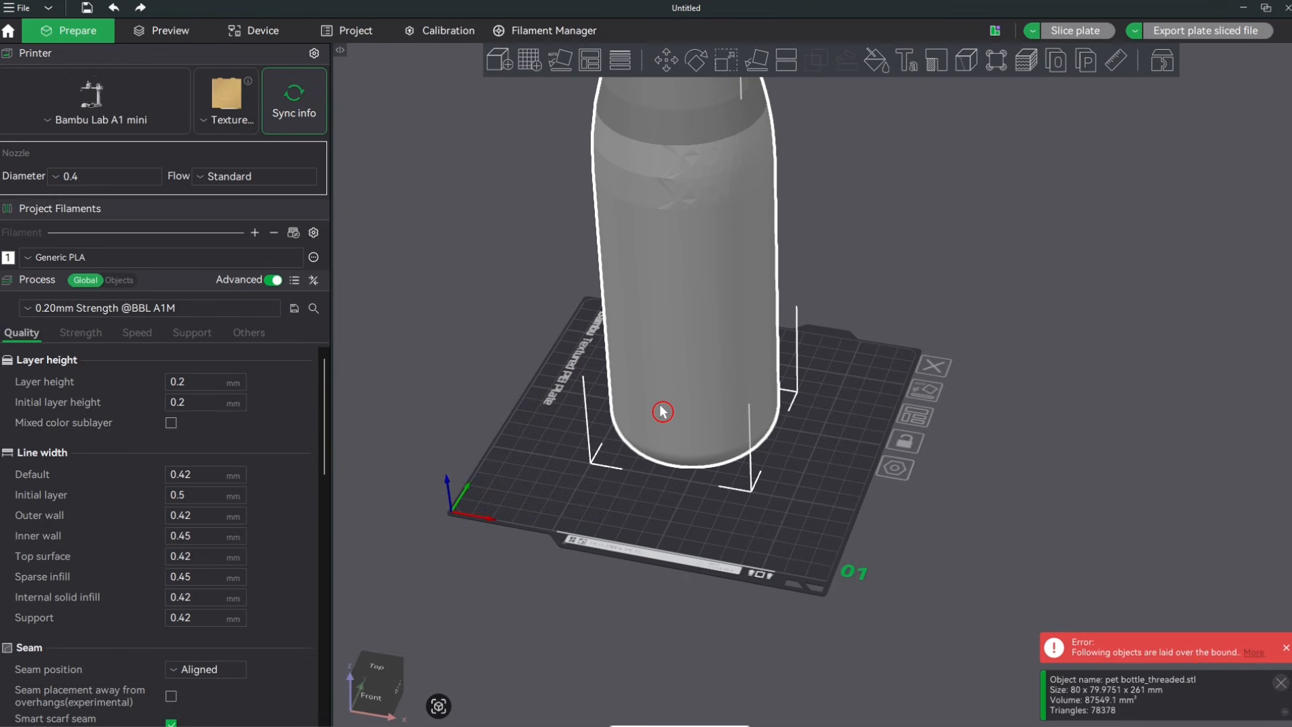
- Switch to Bambu Studio and scale the bottle model uniformly to 50%
{"action": "scroll", "coordinate": [662, 411], "scroll_direction": "down", "scroll_amount": 1}
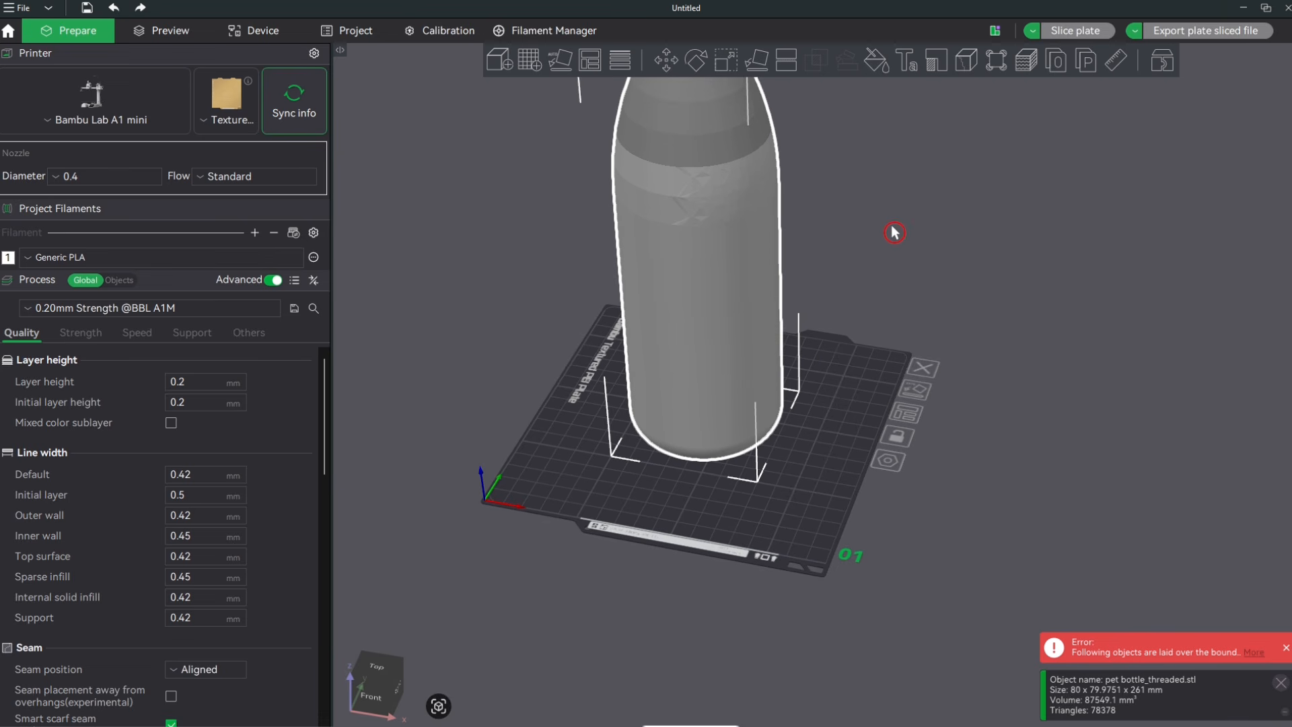
{"action": "middle_click_drag", "start_coordinate": [894, 250], "coordinate": [902, 397]}
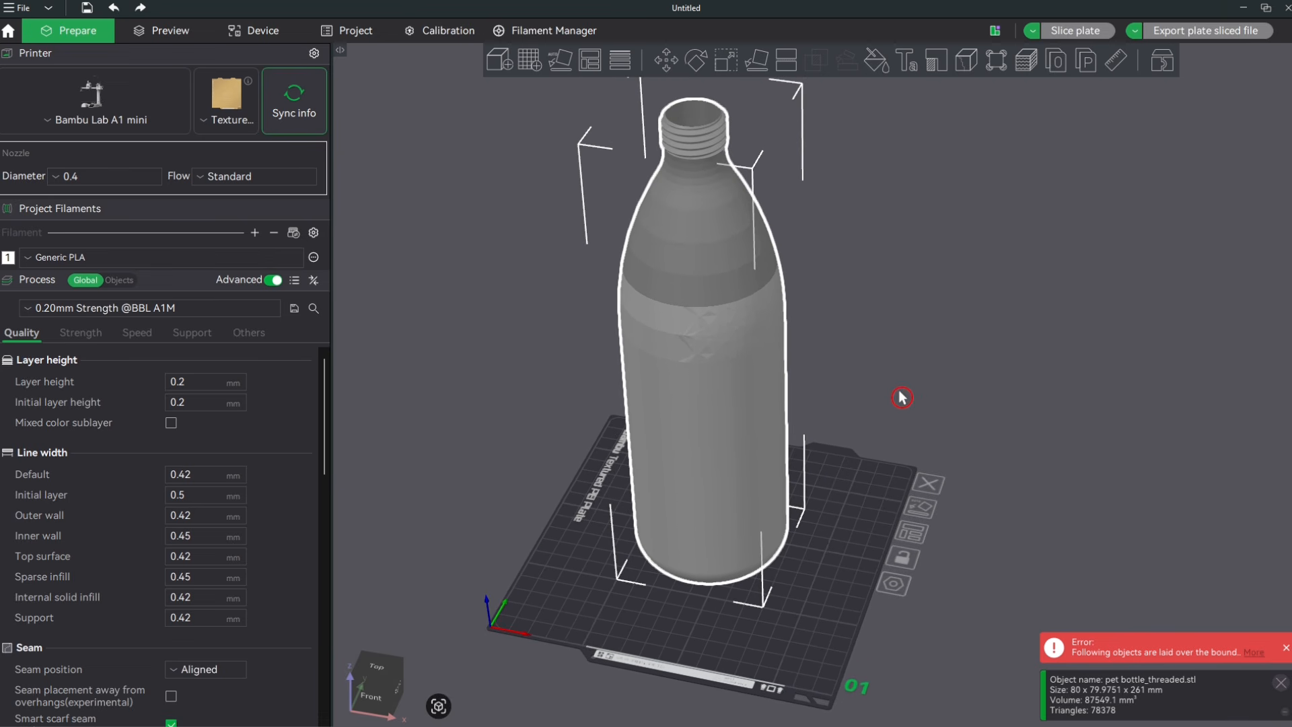
{"action": "left_click", "coordinate": [726, 62]}
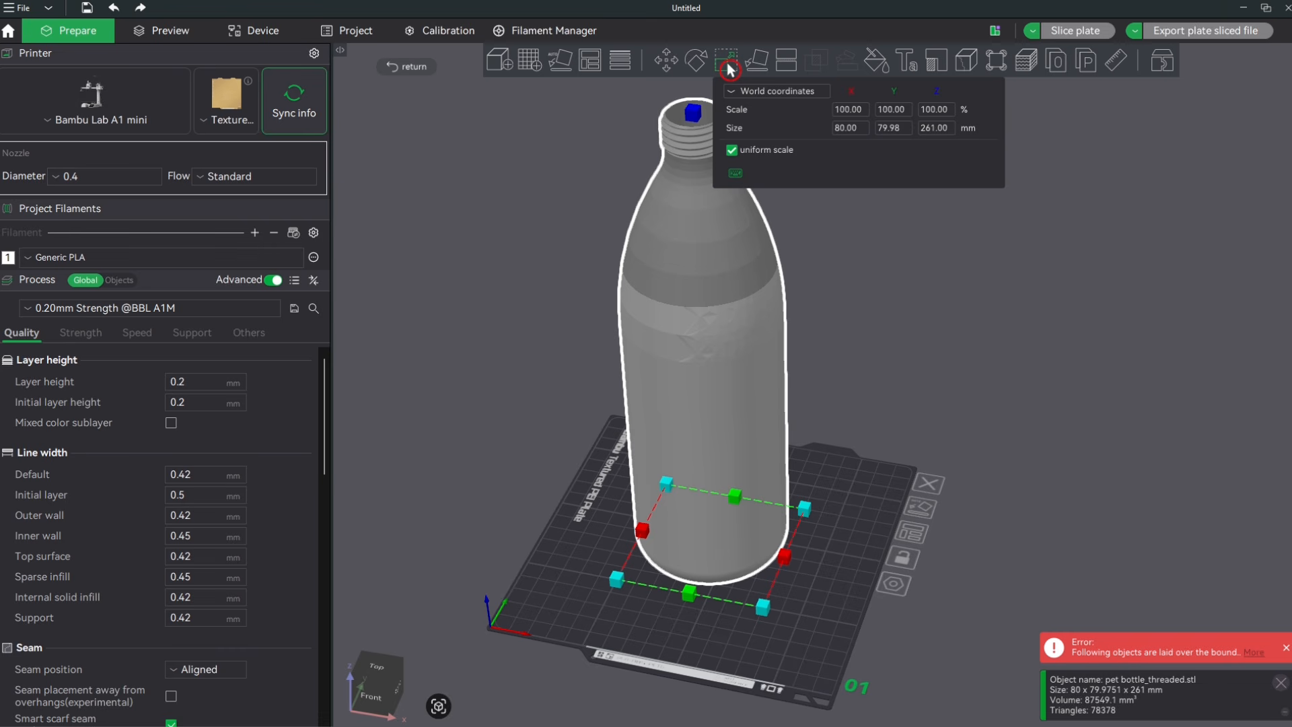
{"action": "left_click", "coordinate": [853, 111]}
{"action": "type", "text": "50"}
{"action": "key", "text": "Return"}
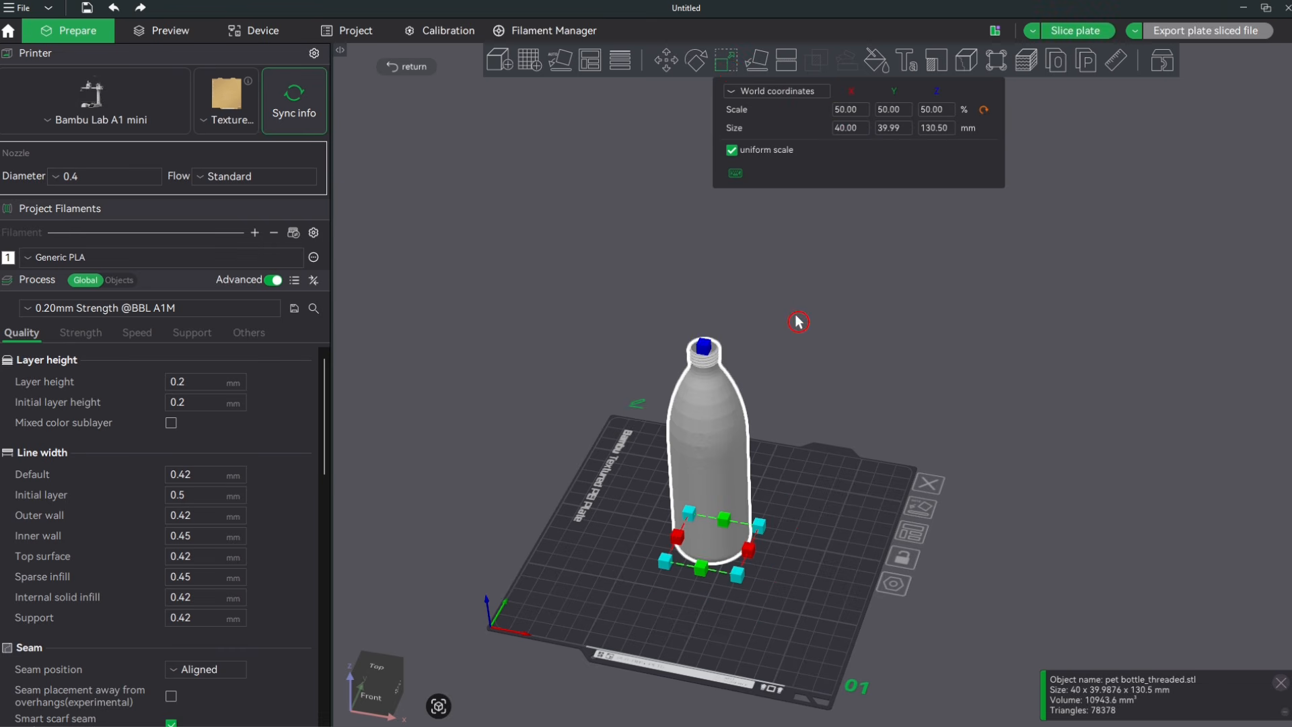
{"action": "left_click", "coordinate": [818, 527]}
- Slice the half-size bottle and examine the threaded neck's wall layers in the preview
{"action": "scroll", "coordinate": [699, 377], "scroll_direction": "up", "scroll_amount": 5}
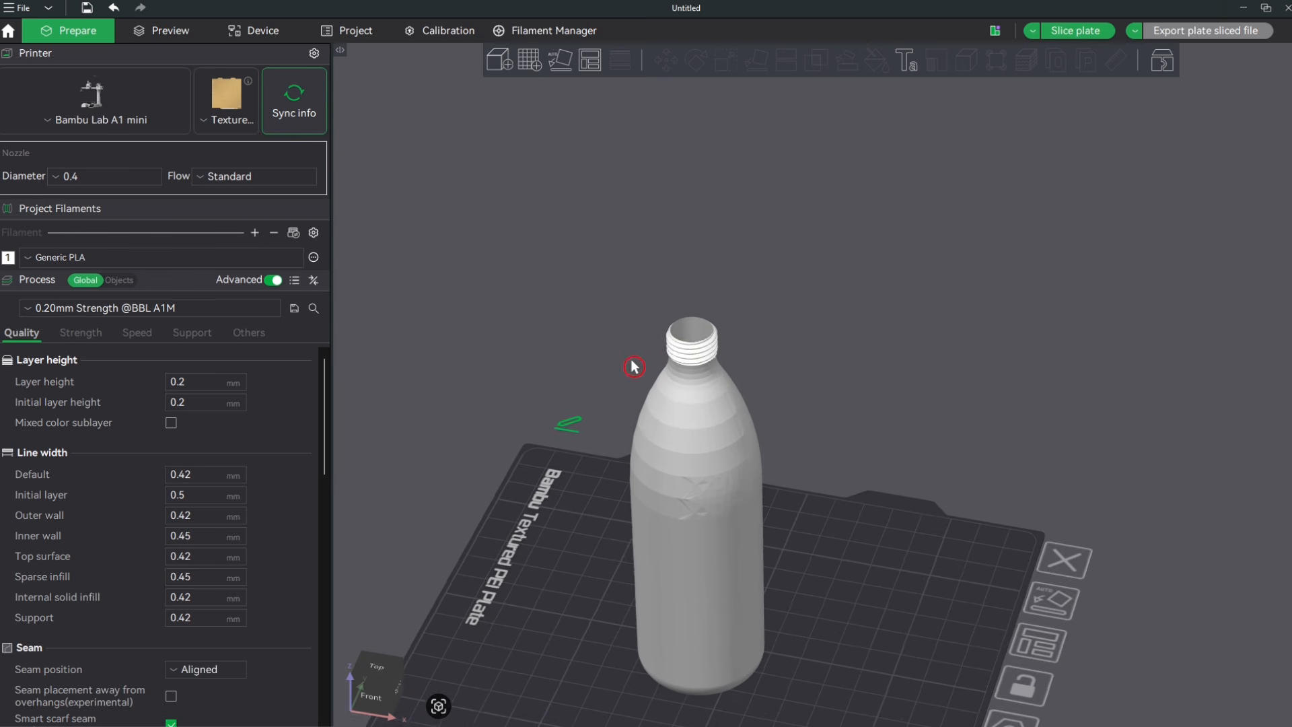
{"action": "scroll", "coordinate": [633, 367], "scroll_direction": "up", "scroll_amount": 8}
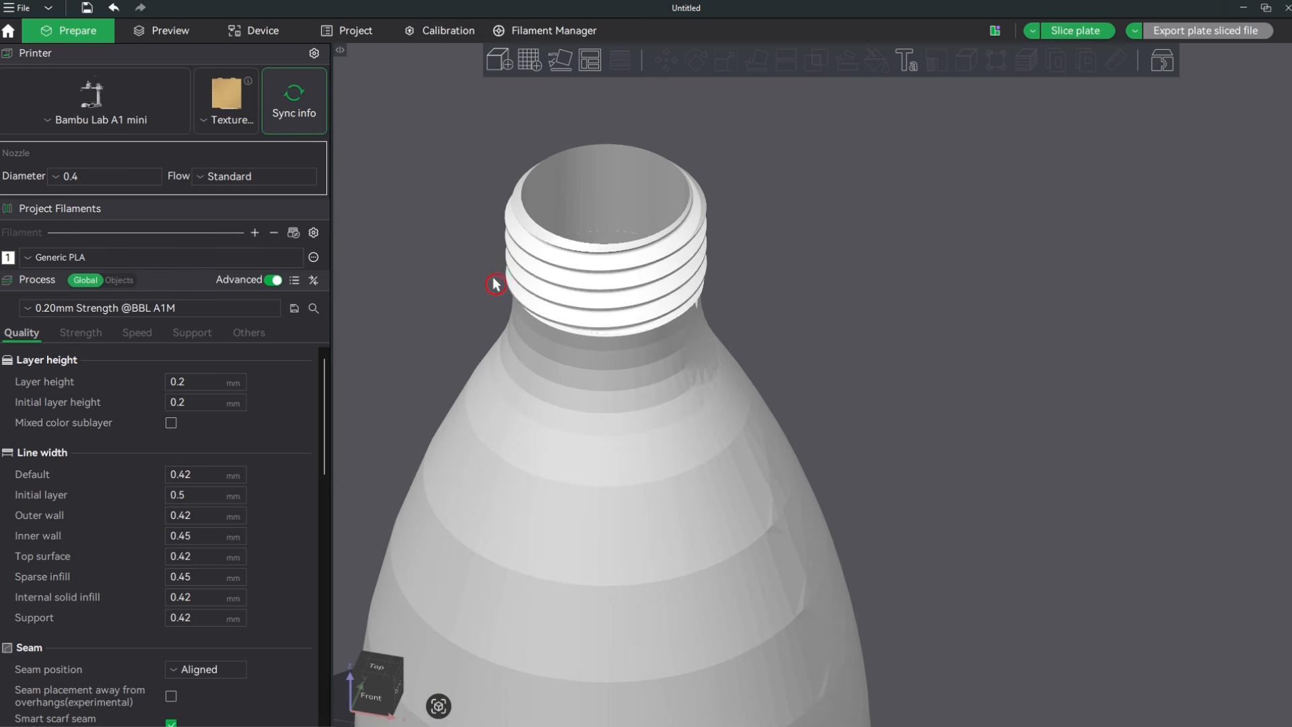
{"action": "middle_click_drag", "start_coordinate": [829, 360], "coordinate": [901, 421]}
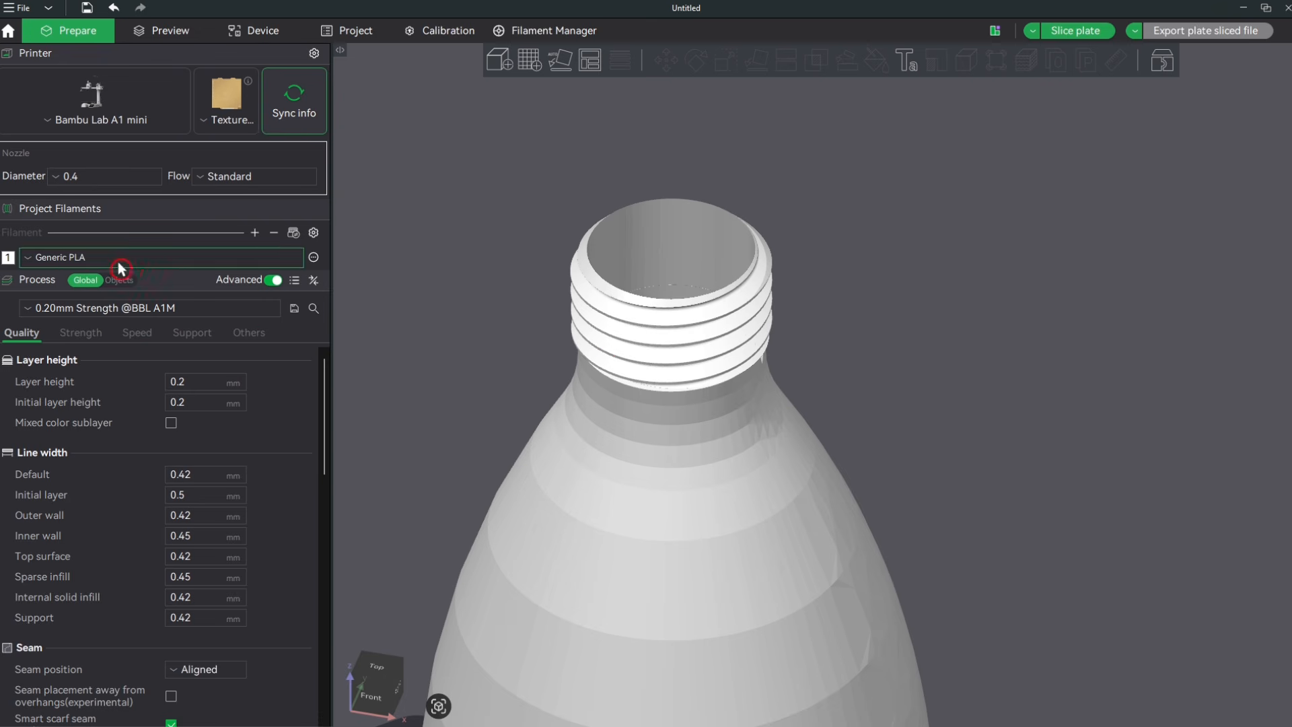
{"action": "left_click", "coordinate": [172, 37]}
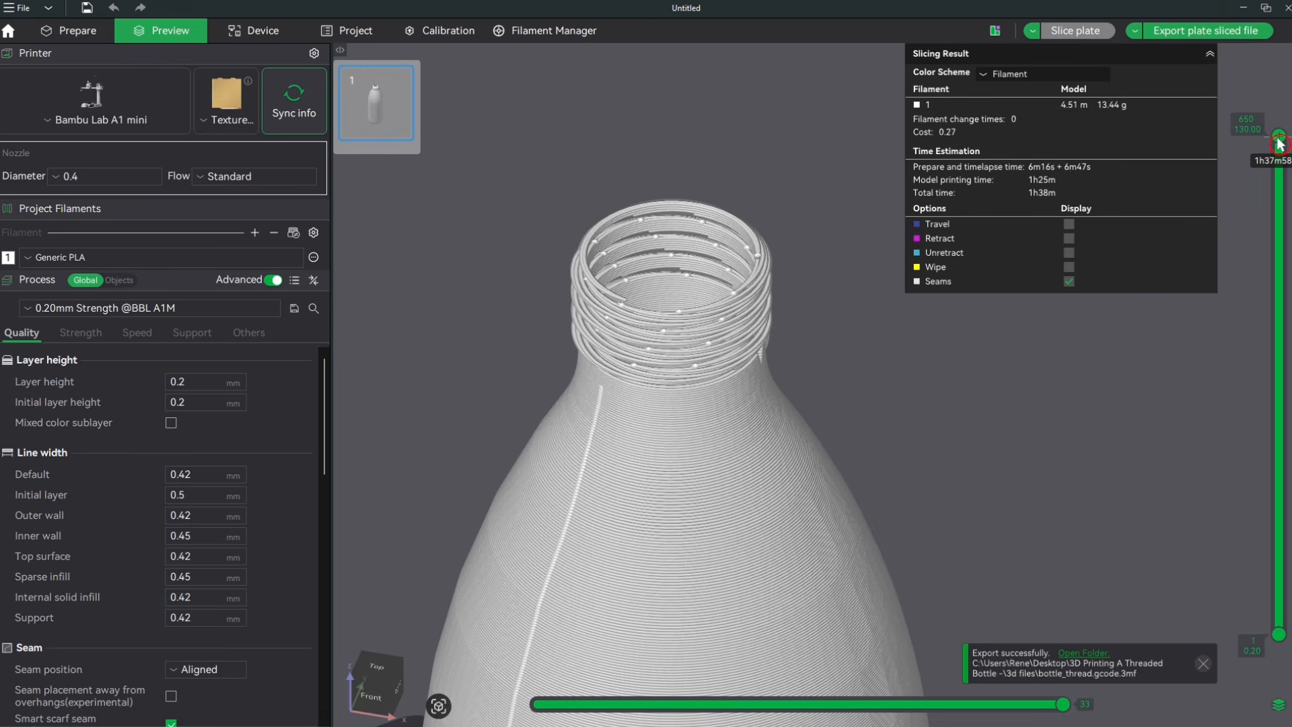
{"action": "mouse_move", "coordinate": [1279, 149]}
{"action": "left_mouse_down"}
{"action": "mouse_move", "coordinate": [1279, 166]}
{"action": "mouse_move", "coordinate": [1281, 125]}
{"action": "left_mouse_up"}
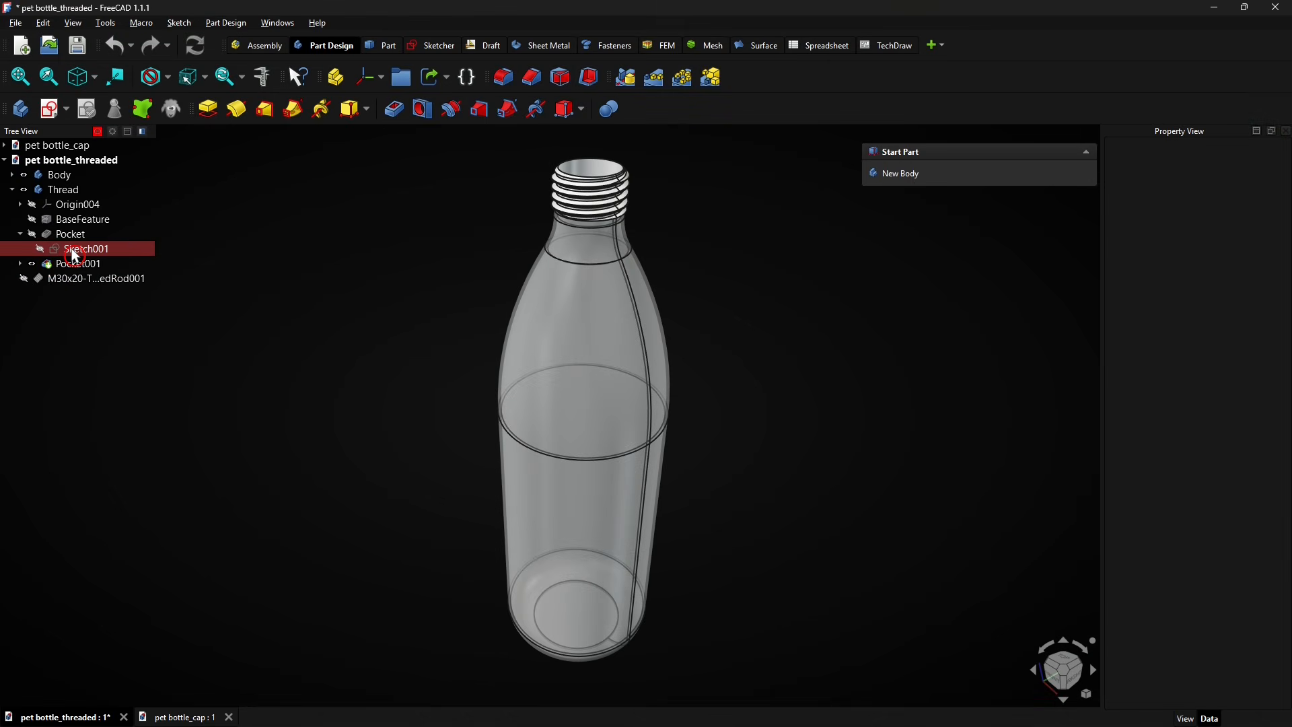
- Switch to FreeCAD and set the circle diameter in the thread pocket's Sketch001 to 23 mm
{"action": "double_click", "coordinate": [75, 252]}
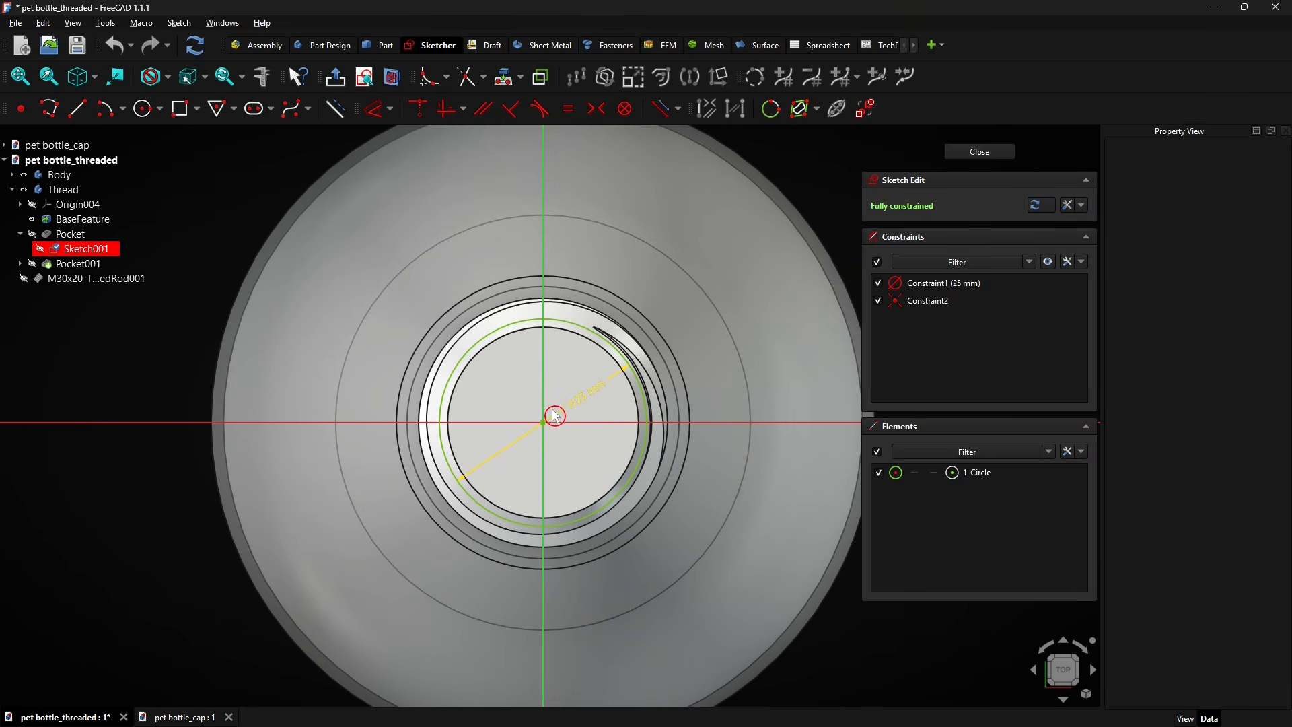
{"action": "double_click", "coordinate": [581, 399]}
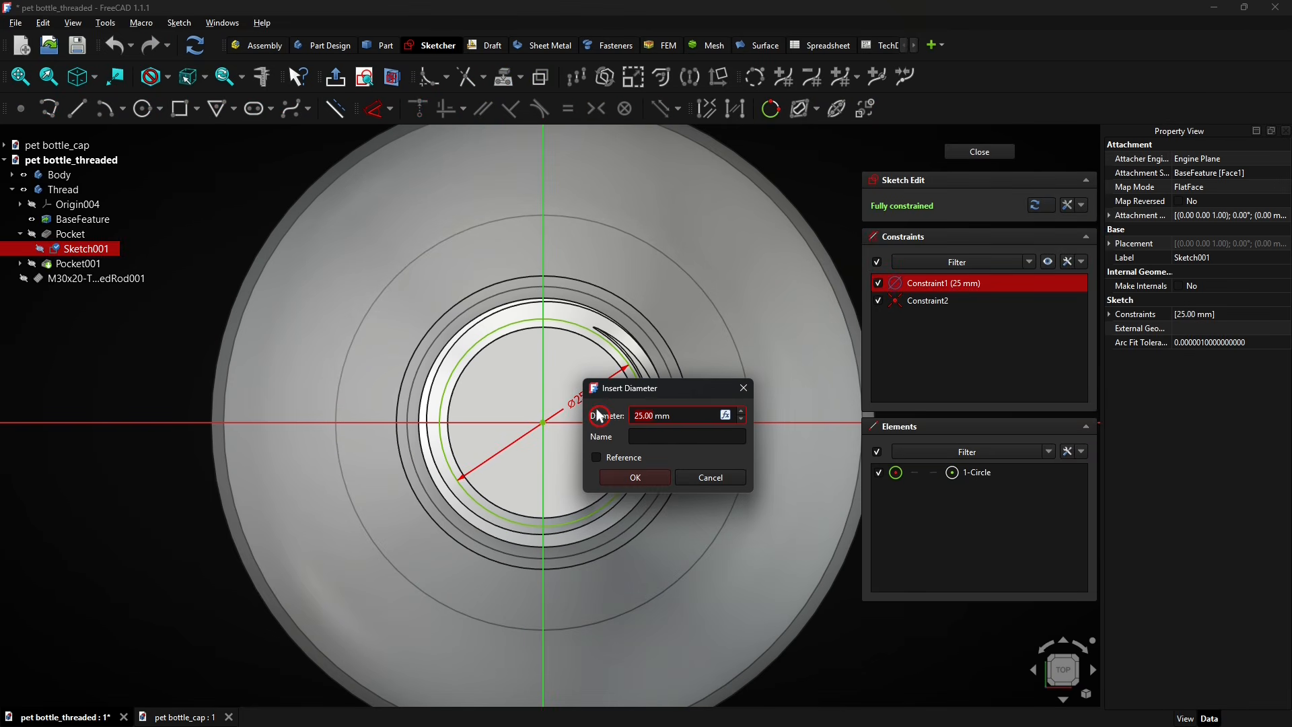
{"action": "type", "text": "23"}
{"action": "key", "text": "Return"}
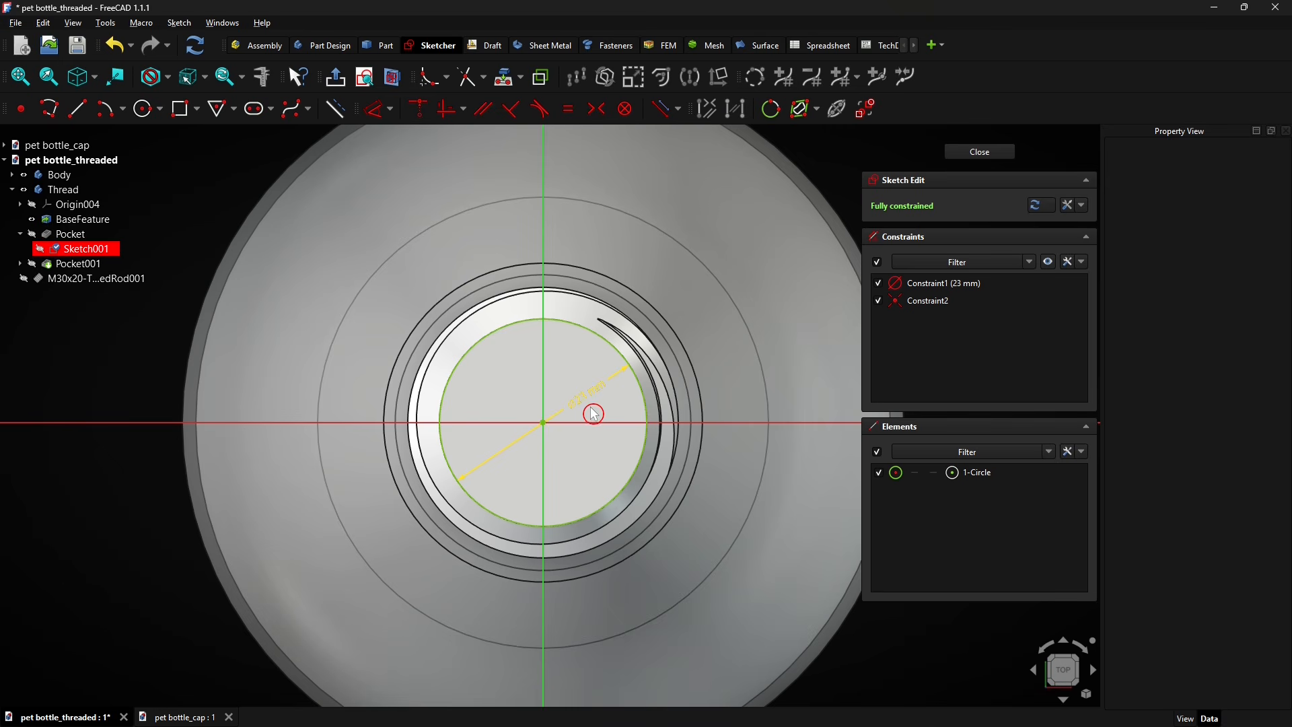
{"action": "left_click", "coordinate": [116, 46]}
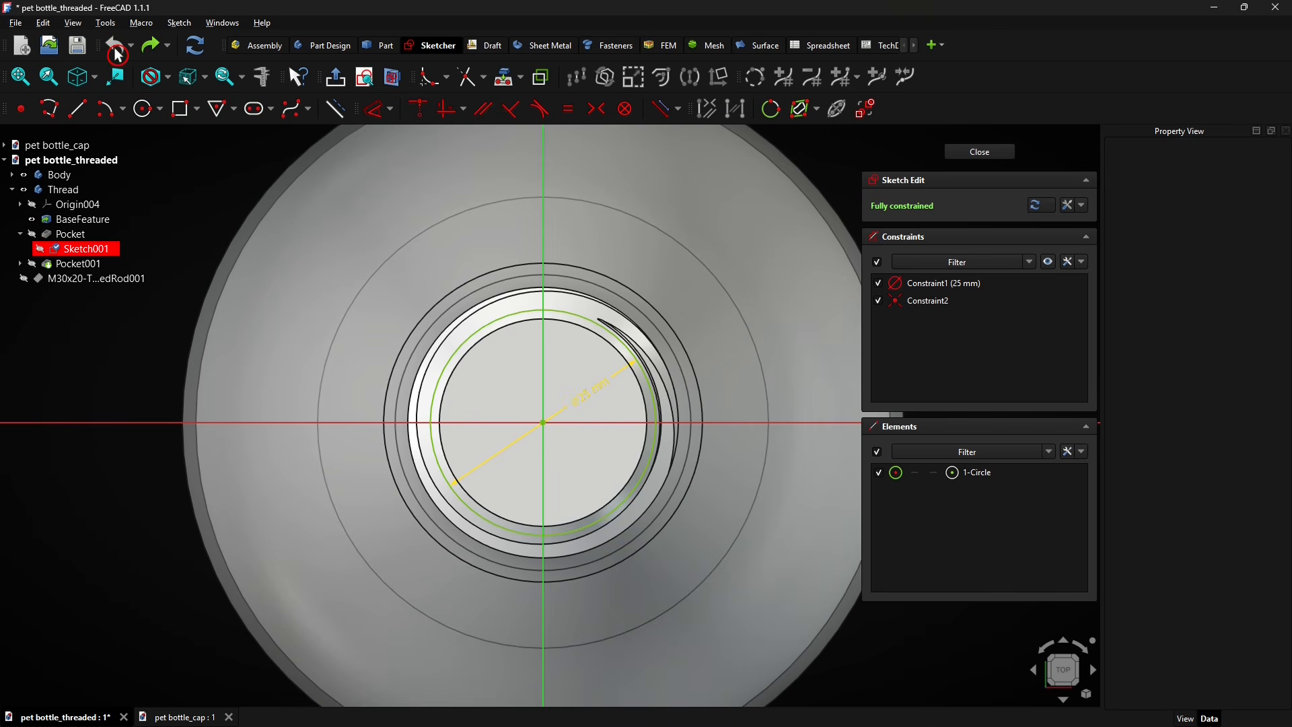
{"action": "left_click", "coordinate": [152, 46]}
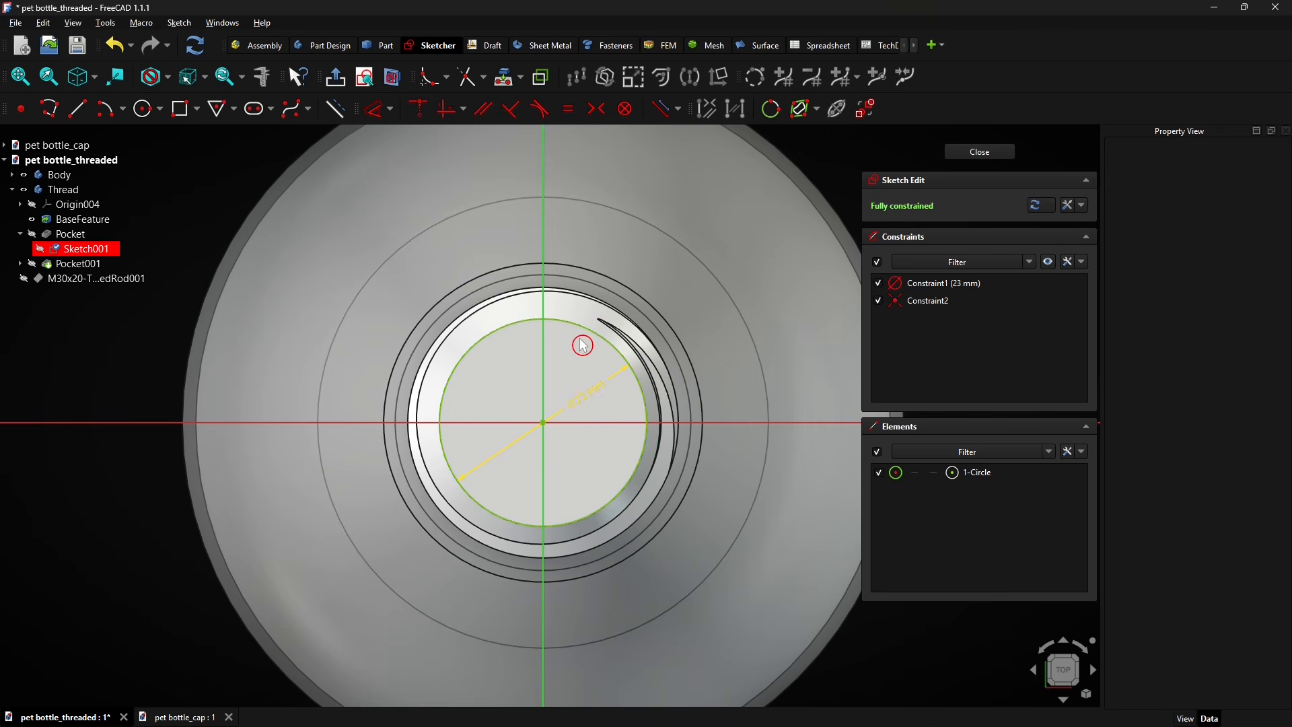
{"action": "left_click", "coordinate": [980, 152]}
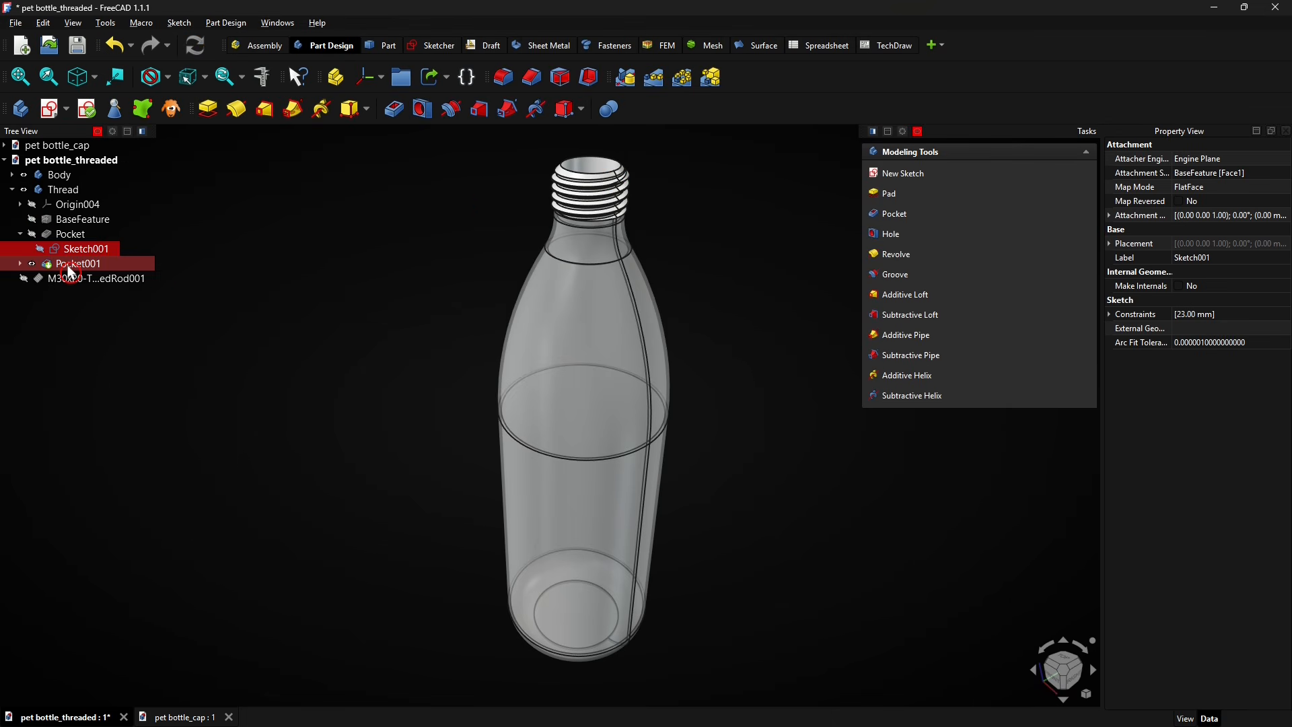
- Re-export the Thread and Body as an STL, switch to Bambu Studio and reload pet bottle_threaded.stl from disk
{"action": "left_click", "coordinate": [57, 190]}
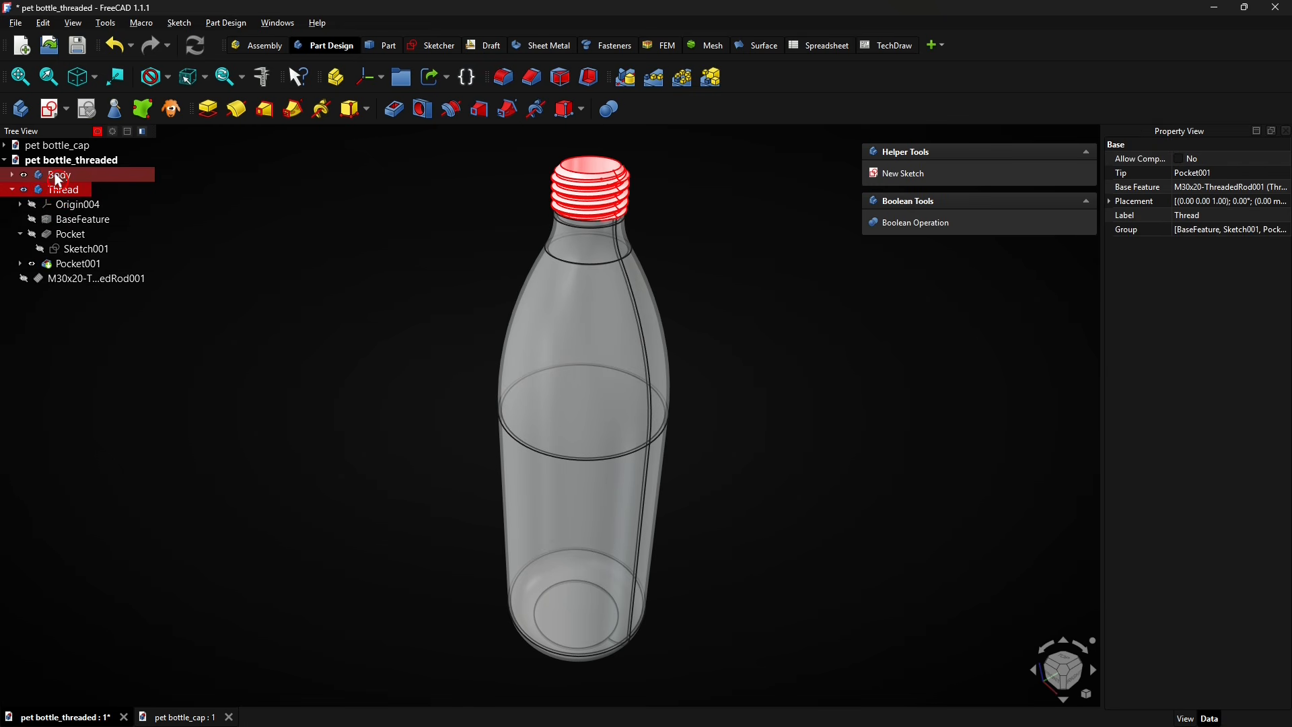
{"action": "left_click", "coordinate": [15, 23]}
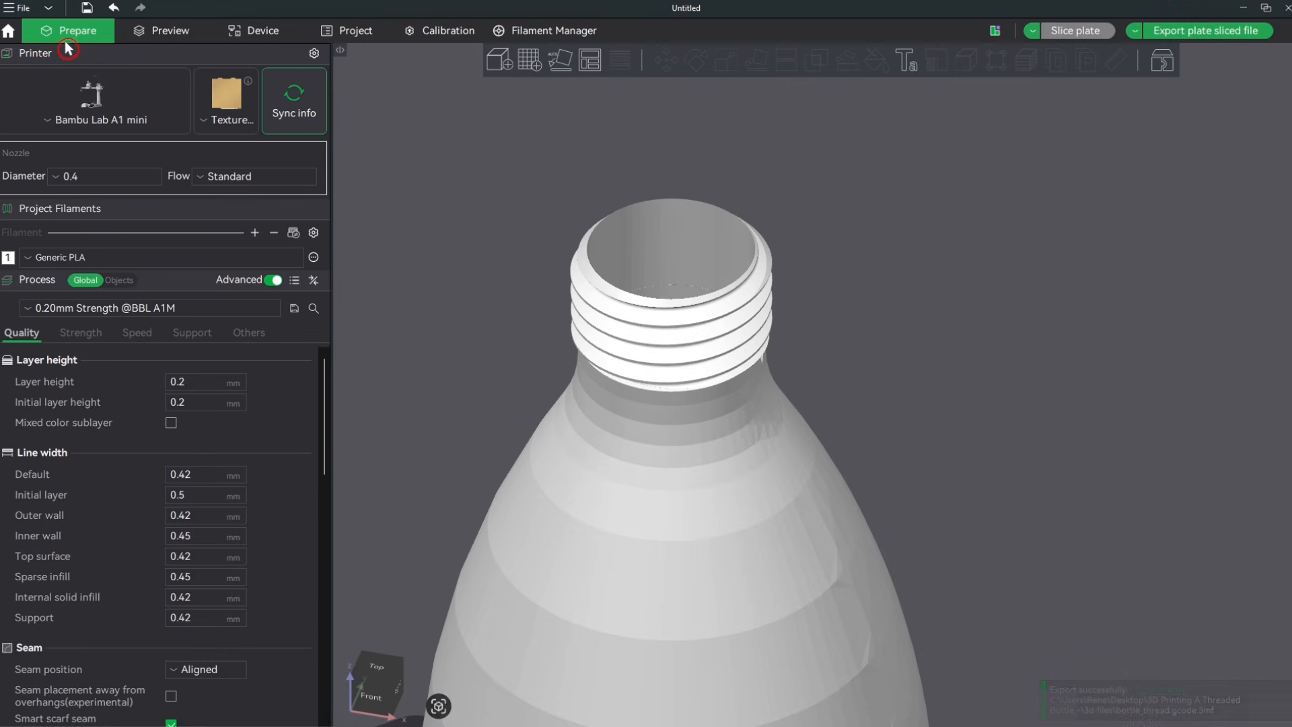
{"action": "left_click", "coordinate": [118, 280]}
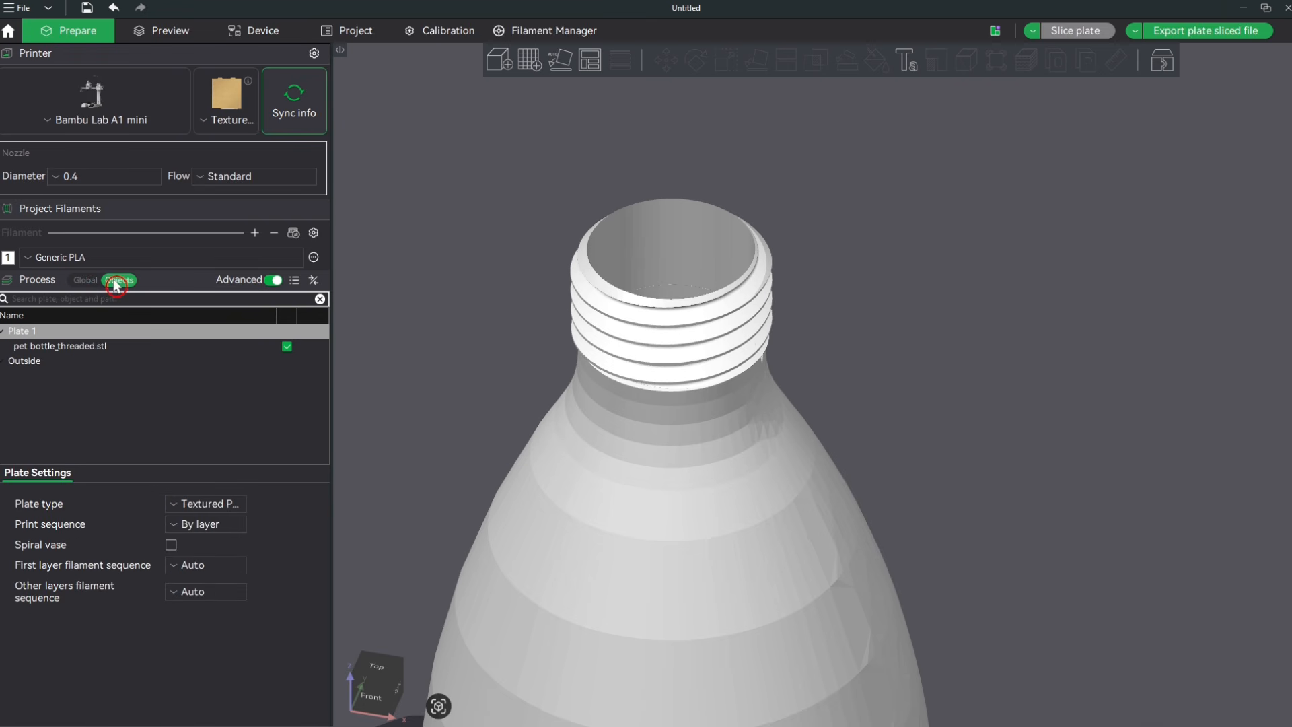
{"action": "left_click", "coordinate": [111, 349]}
{"action": "right_click", "coordinate": [111, 349]}
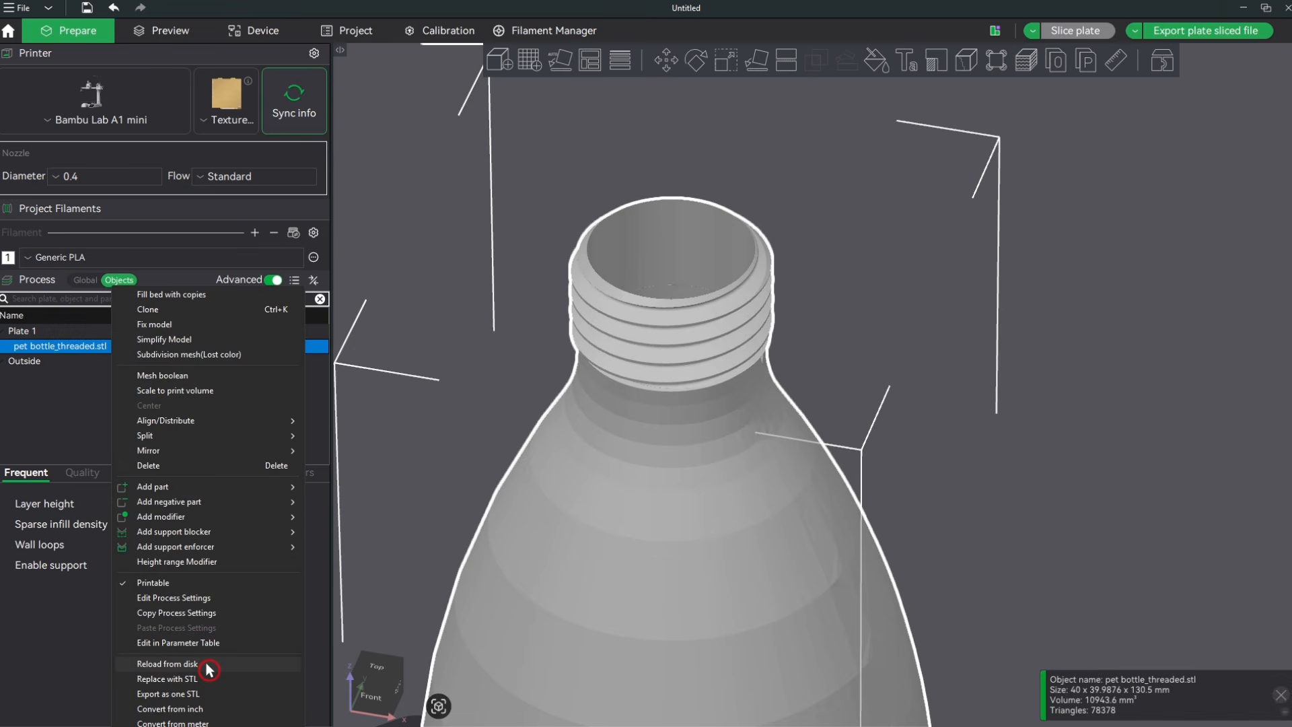
{"action": "left_click", "coordinate": [168, 663]}
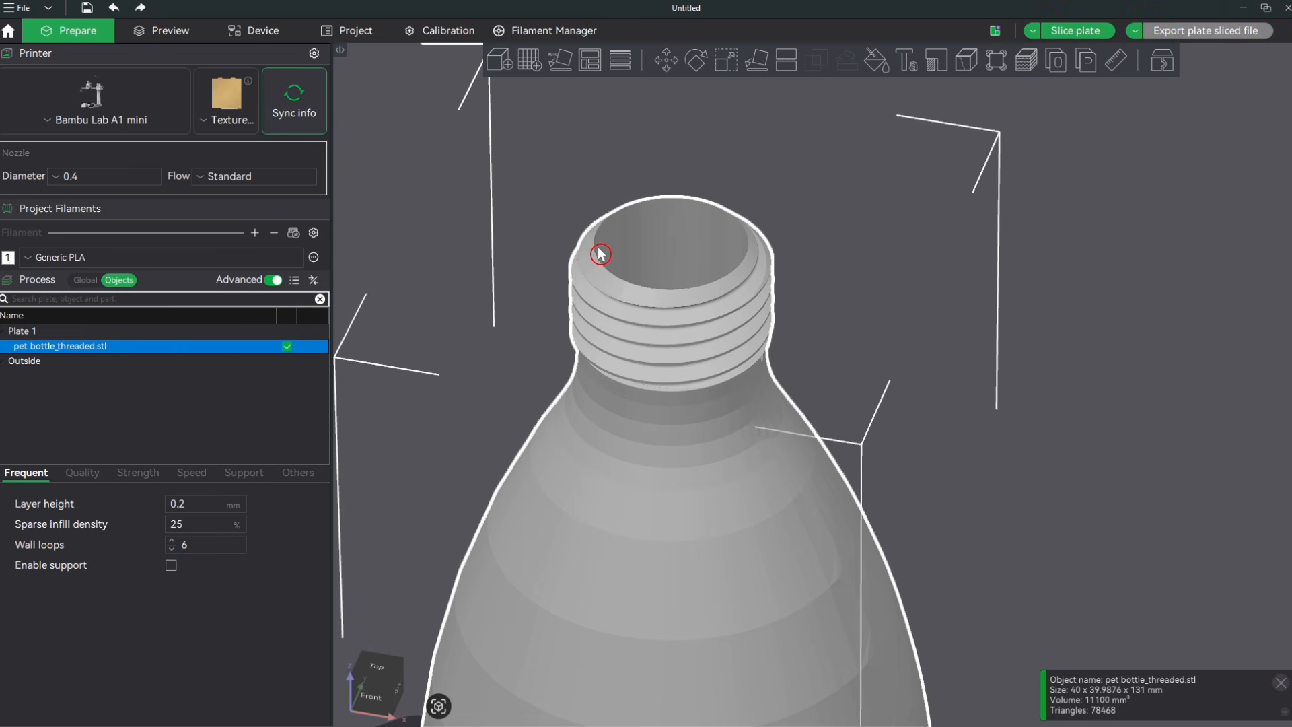
- Slice the reloaded bottle and check the top layers of its thickened neck in the preview
{"action": "left_click", "coordinate": [165, 31]}
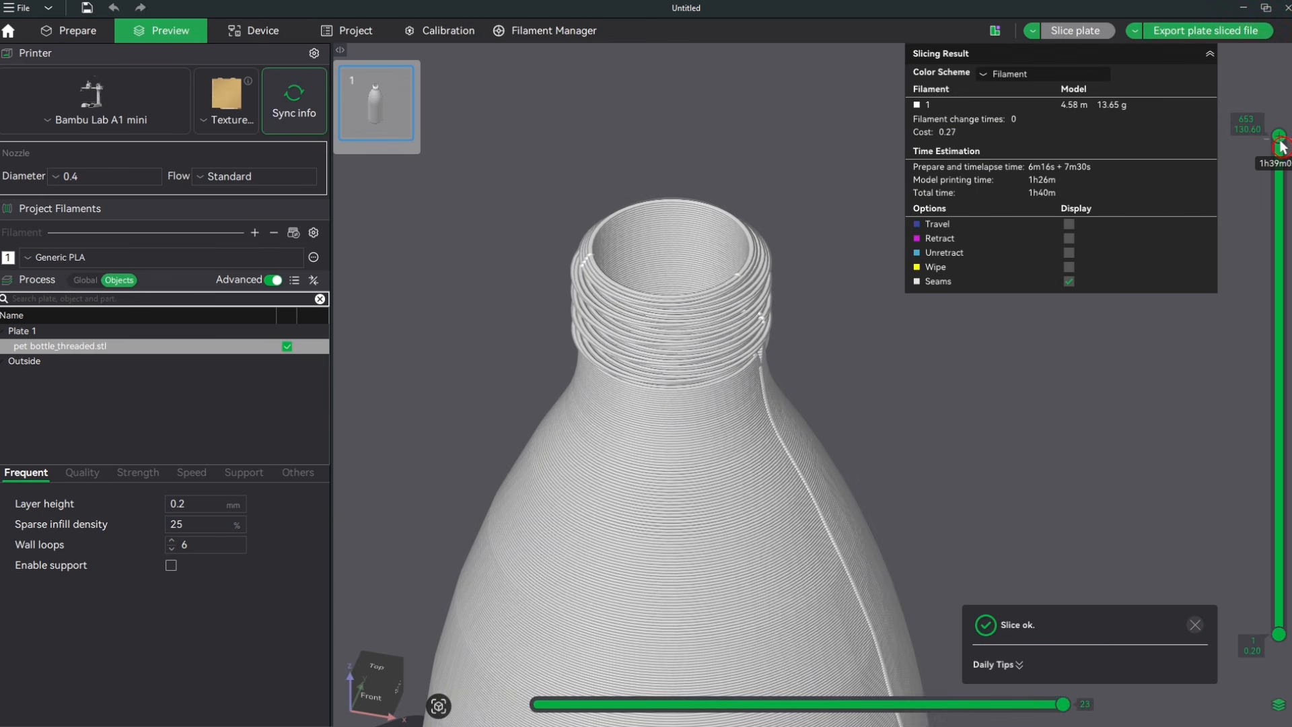
{"action": "mouse_move", "coordinate": [1280, 145]}
{"action": "left_mouse_down"}
{"action": "mouse_move", "coordinate": [1278, 187]}
{"action": "mouse_move", "coordinate": [1279, 128]}
{"action": "left_mouse_up"}
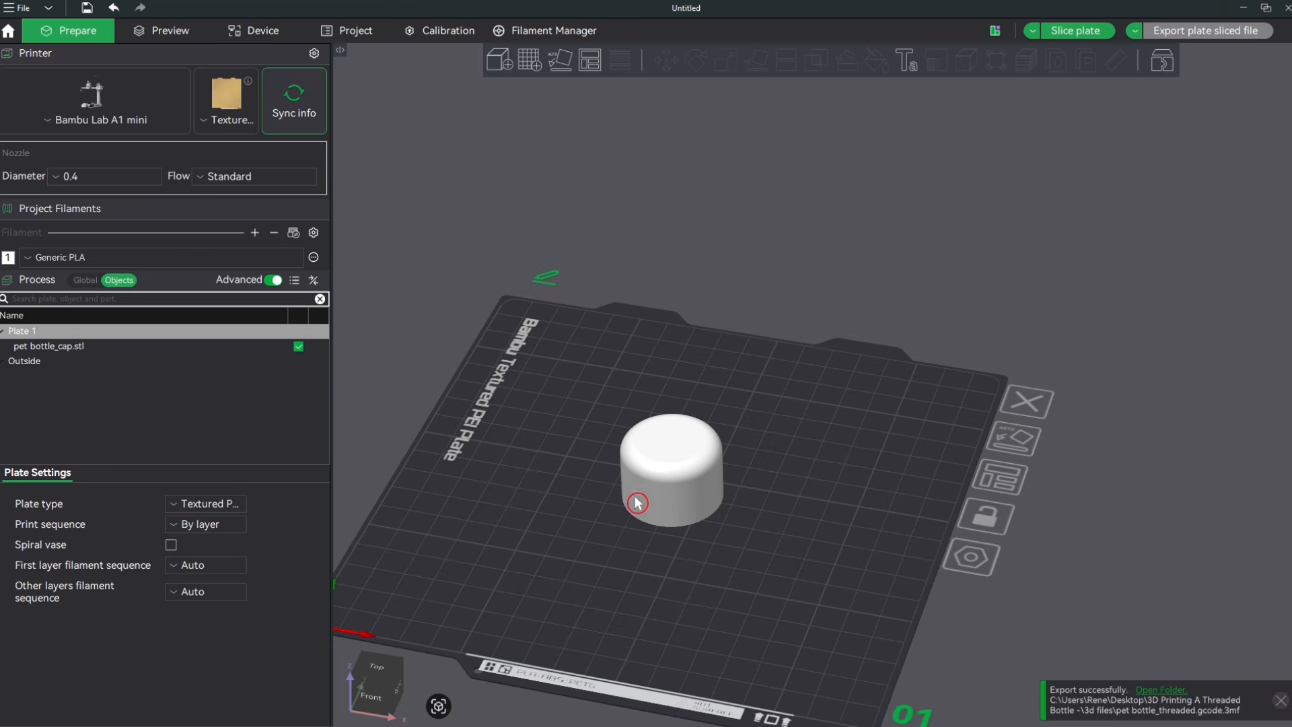
- Auto-orient the bottle cap on the plate and scale it uniformly to match the half-size bottle
{"action": "left_click", "coordinate": [682, 485]}
{"action": "left_click", "coordinate": [562, 66]}
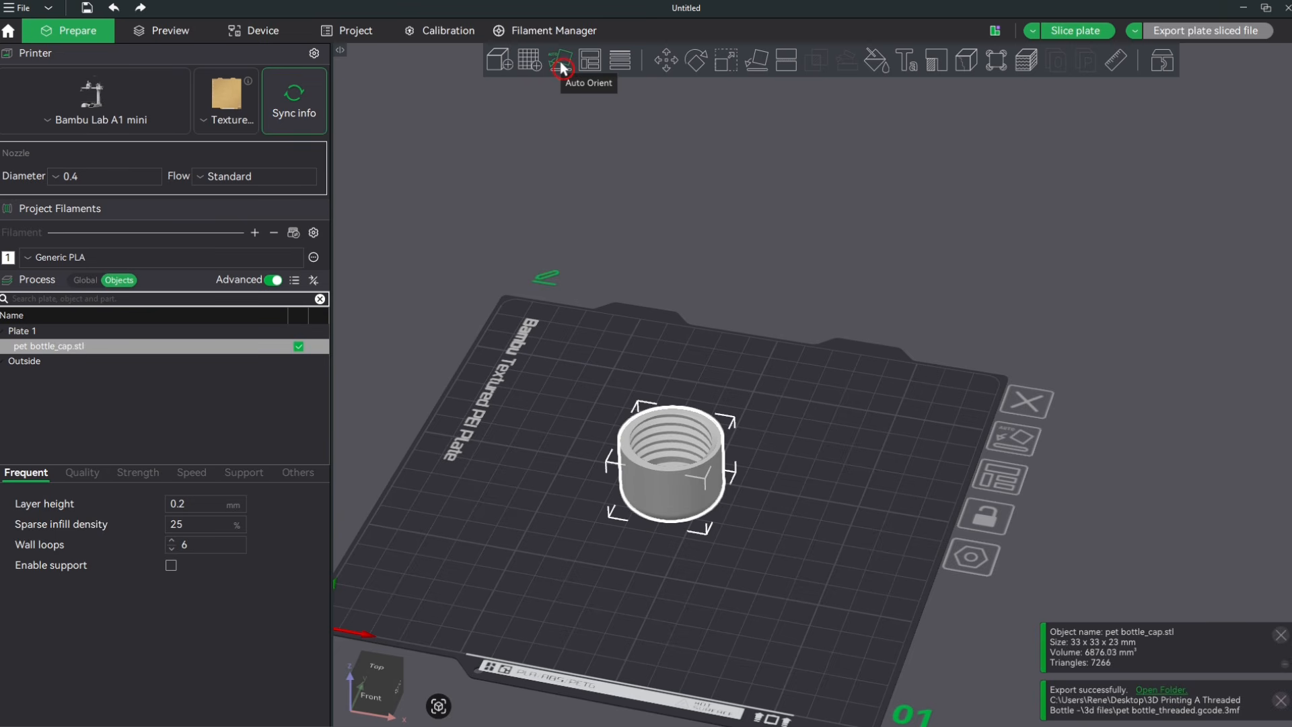
{"action": "left_click", "coordinate": [725, 65]}
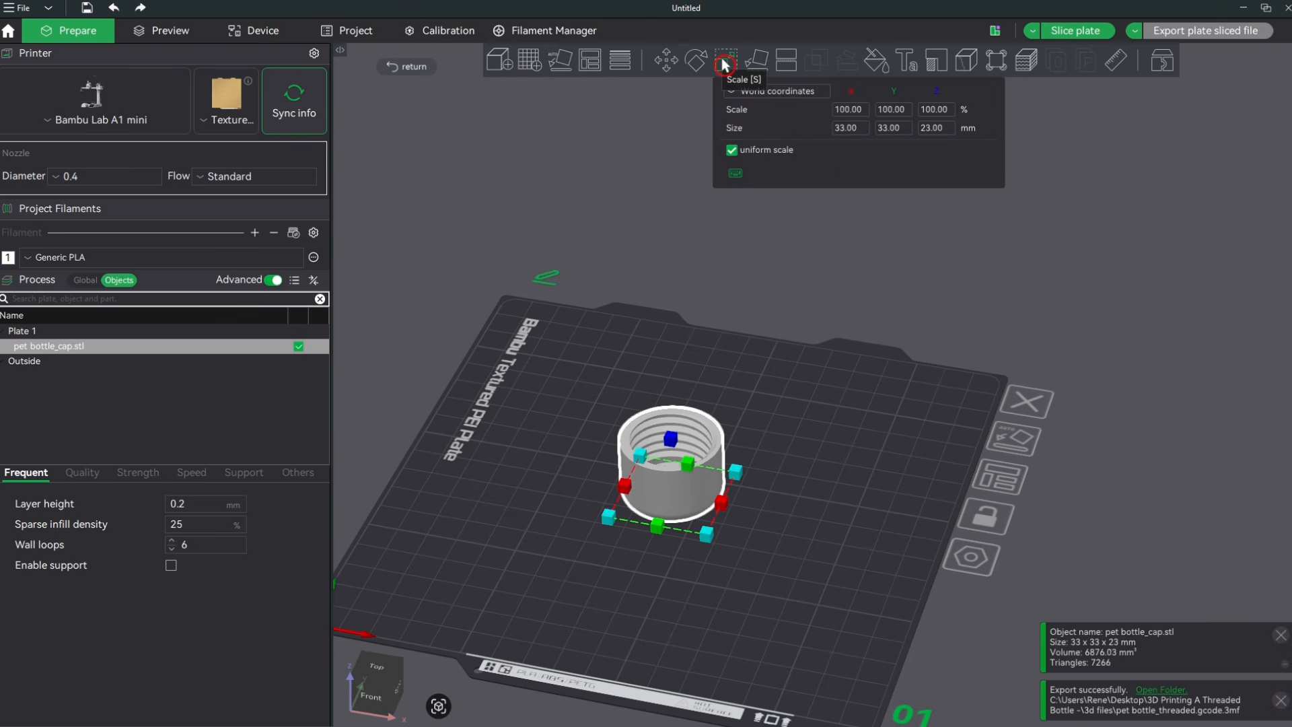
{"action": "left_click", "coordinate": [578, 547]}
- Slice the bottle cap and check its internal thread layers in the preview
{"action": "scroll", "coordinate": [578, 548], "scroll_direction": "up", "scroll_amount": 10}
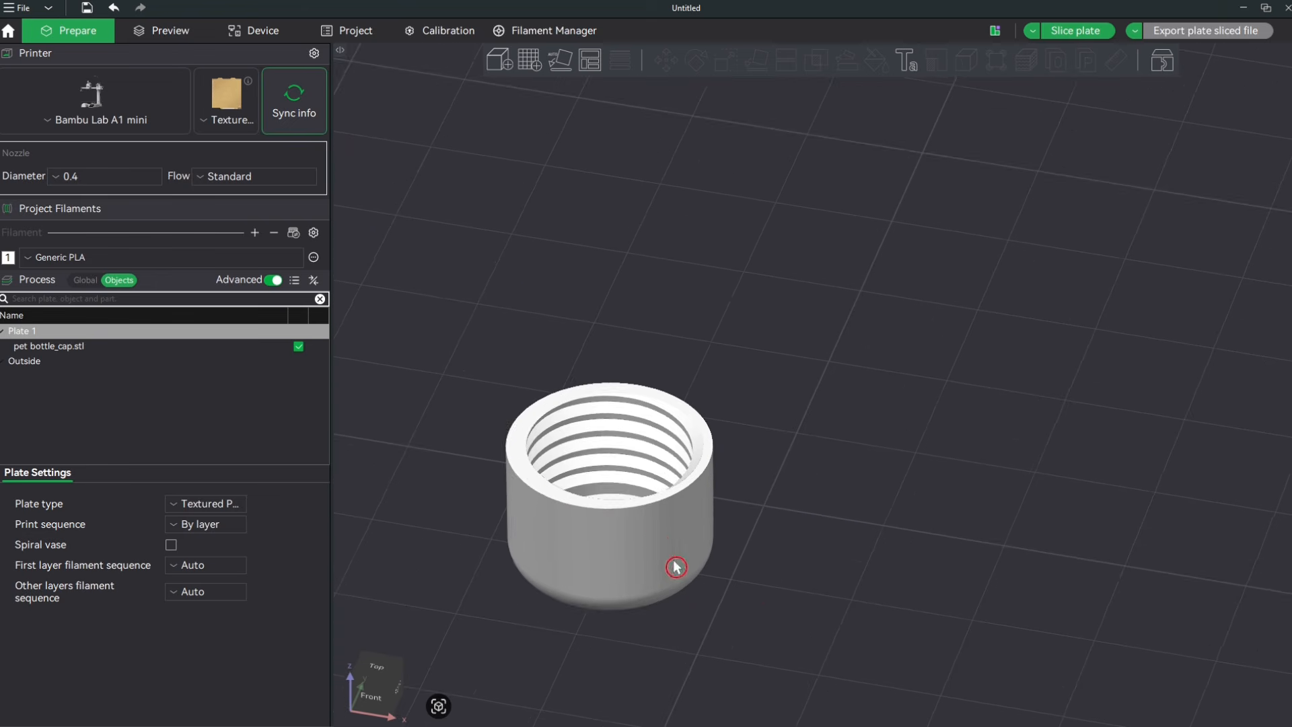
{"action": "left_click", "coordinate": [159, 31]}
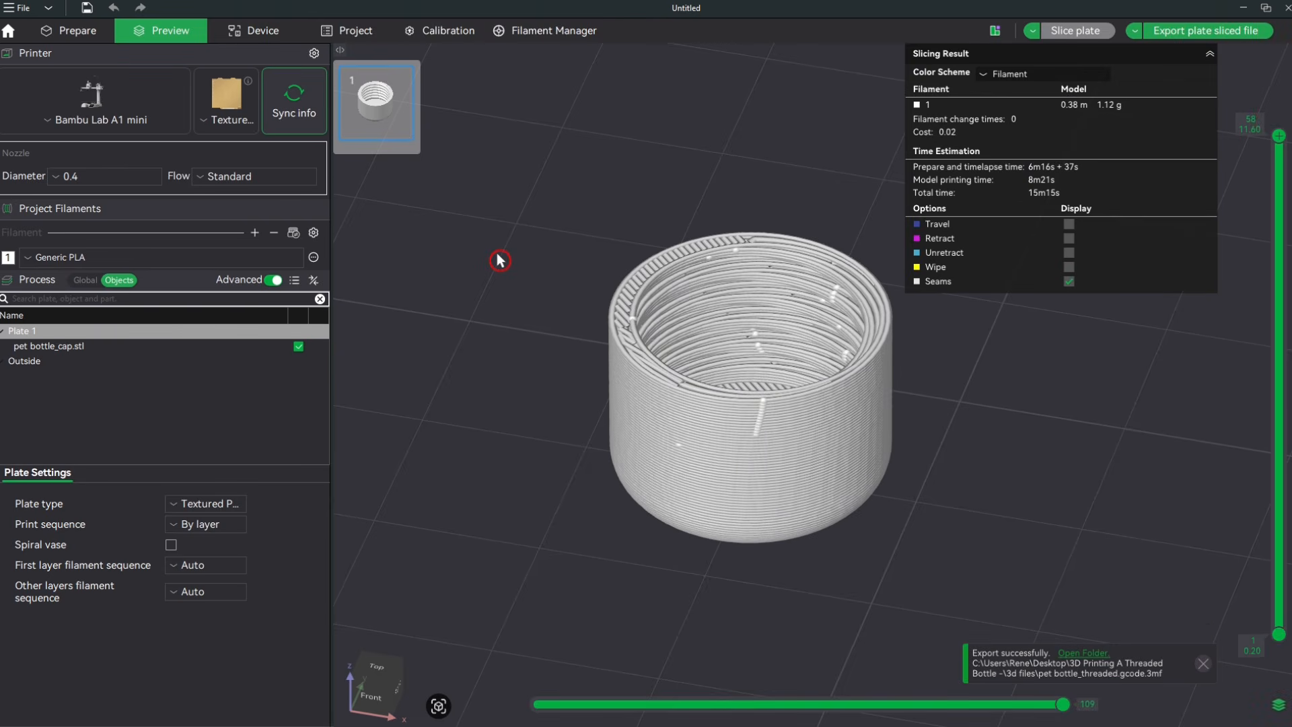
{"action": "mouse_move", "coordinate": [1283, 138]}
{"action": "left_mouse_down"}
{"action": "mouse_move", "coordinate": [1260, 299]}
{"action": "mouse_move", "coordinate": [1254, 640]}
{"action": "mouse_move", "coordinate": [1278, 136]}
{"action": "left_mouse_up"}
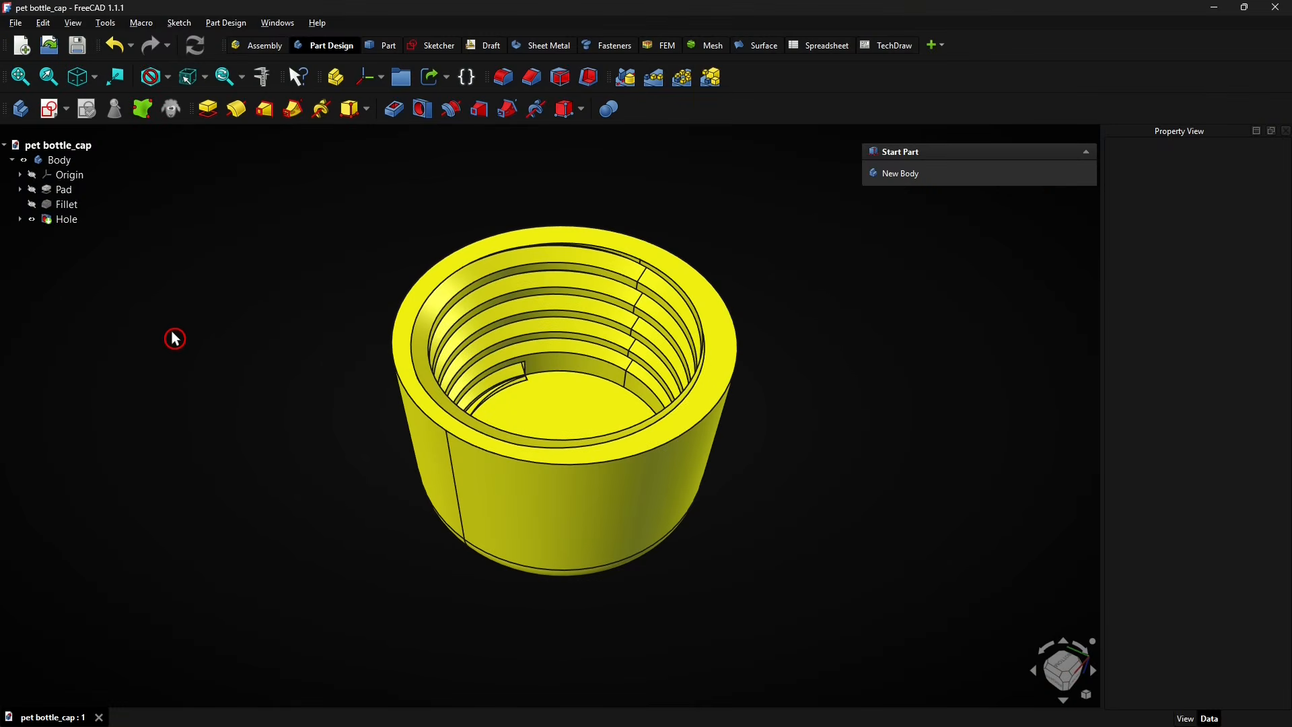
- Edit the cap's Hole feature to use a custom thread clearance of 1.2 mm
{"action": "left_click", "coordinate": [55, 225]}
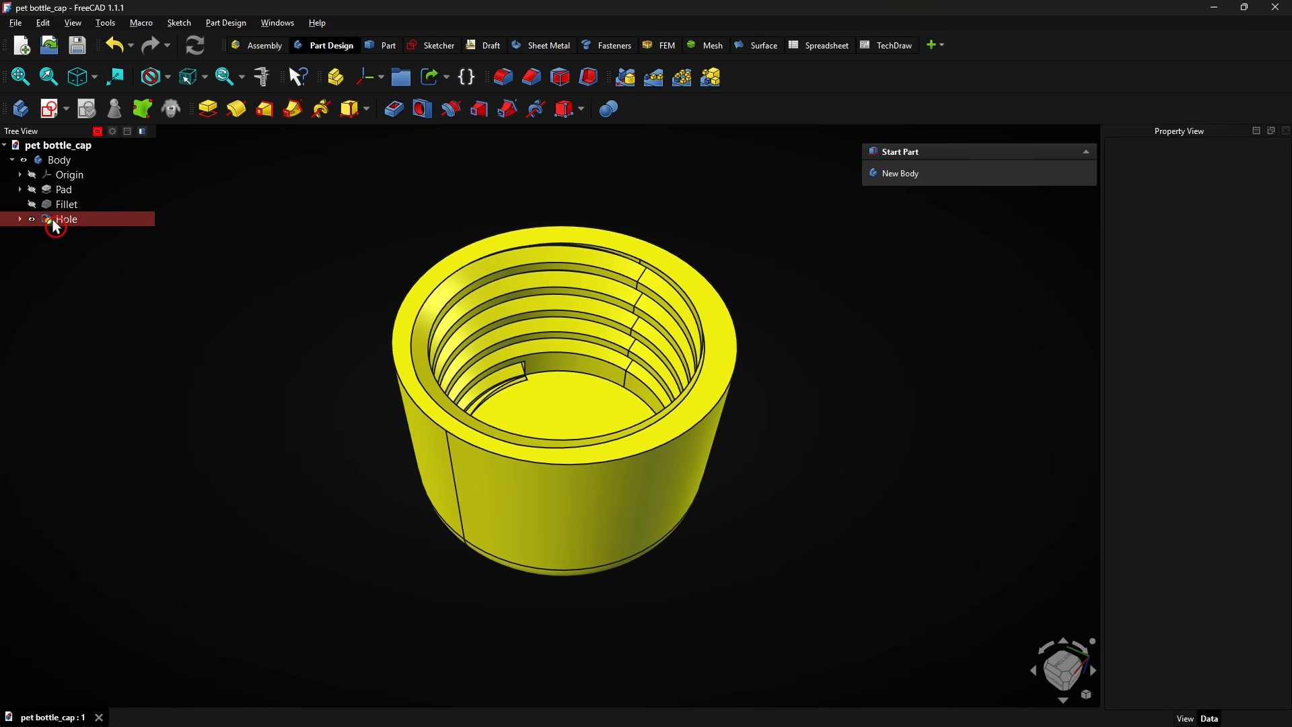
{"action": "double_click", "coordinate": [55, 222]}
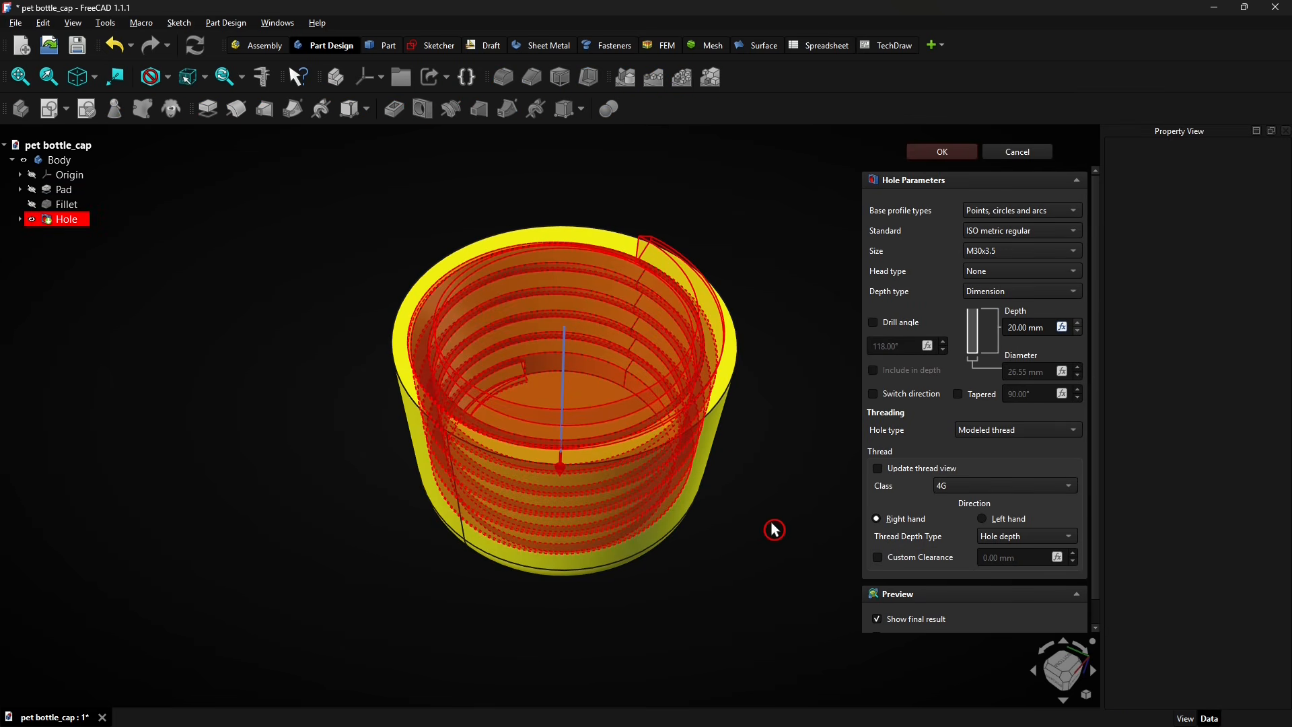
{"action": "left_click", "coordinate": [878, 557]}
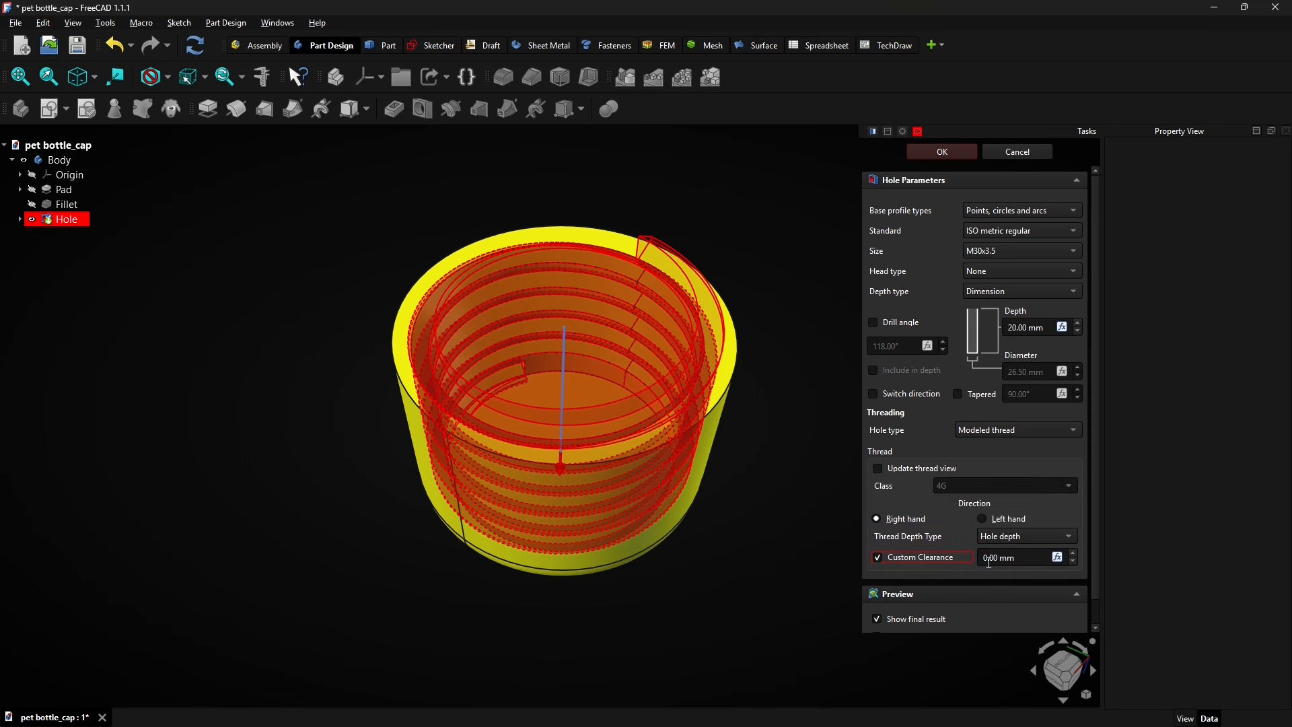
{"action": "left_click_drag", "start_coordinate": [988, 561], "coordinate": [975, 567]}
{"action": "type", "text": "1"}
{"action": "key", "text": "BackSpace"}
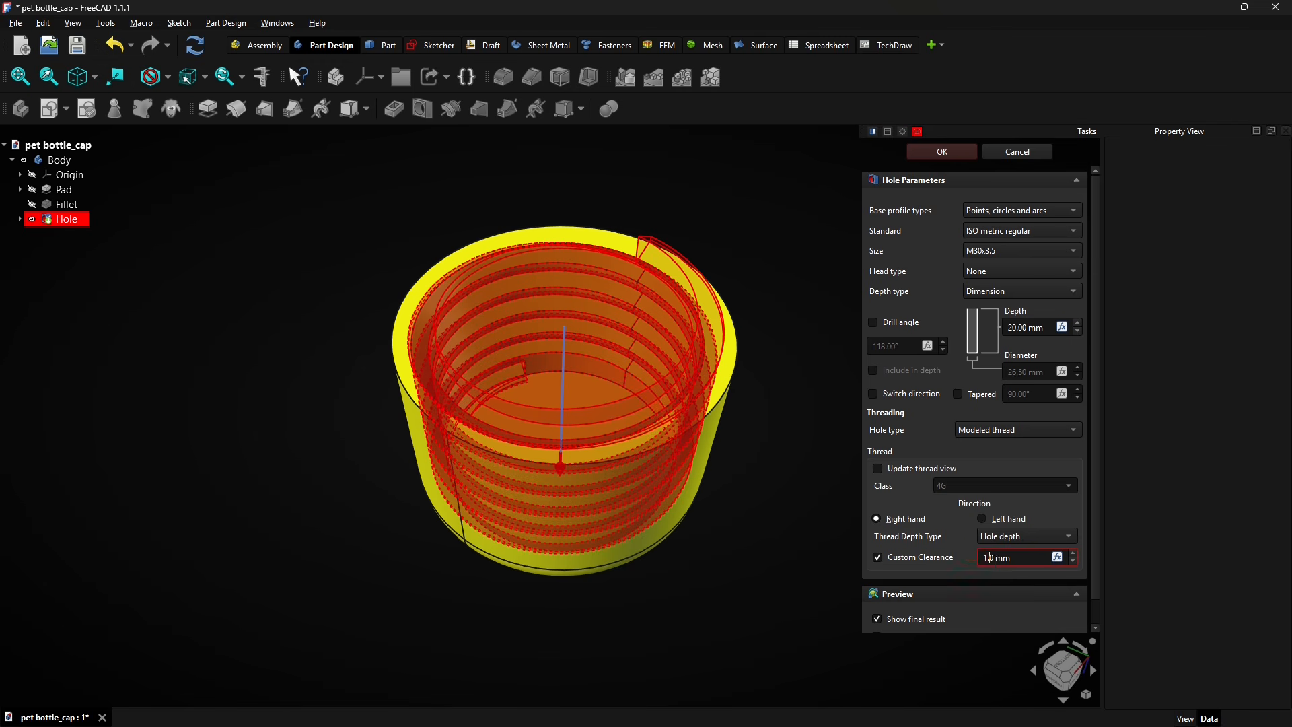
{"action": "type", "text": "2"}
{"action": "left_click", "coordinate": [869, 510]}
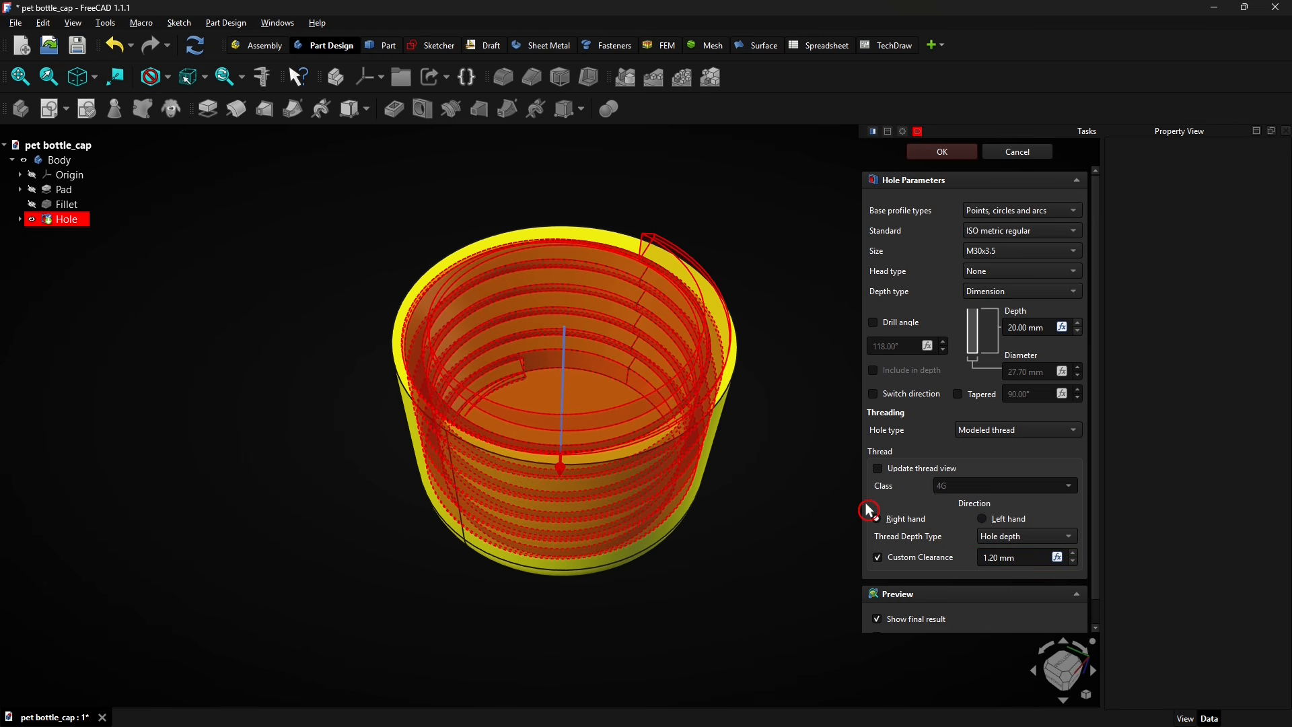
{"action": "left_click", "coordinate": [928, 162]}
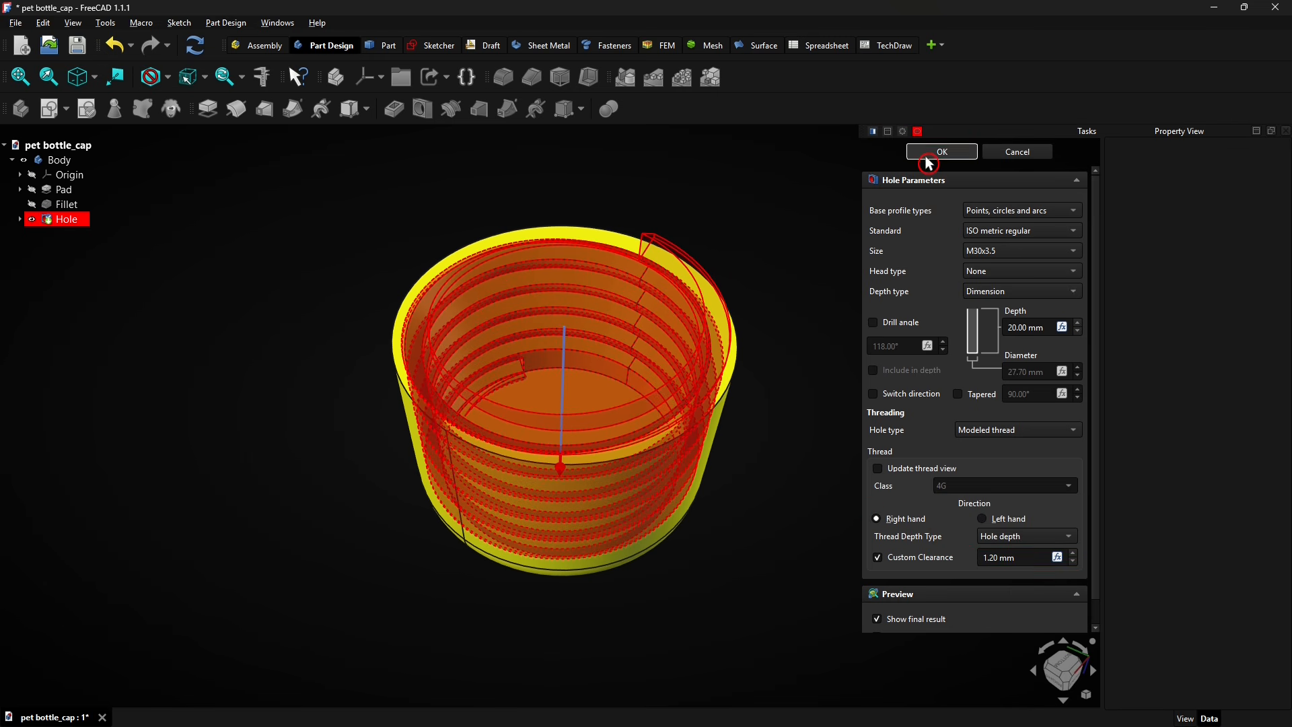
- Re-export the cap's Hole feature as an STL, switch to Bambu Studio and reload pet bottle_cap.stl from disk
{"action": "left_click", "coordinate": [67, 220]}
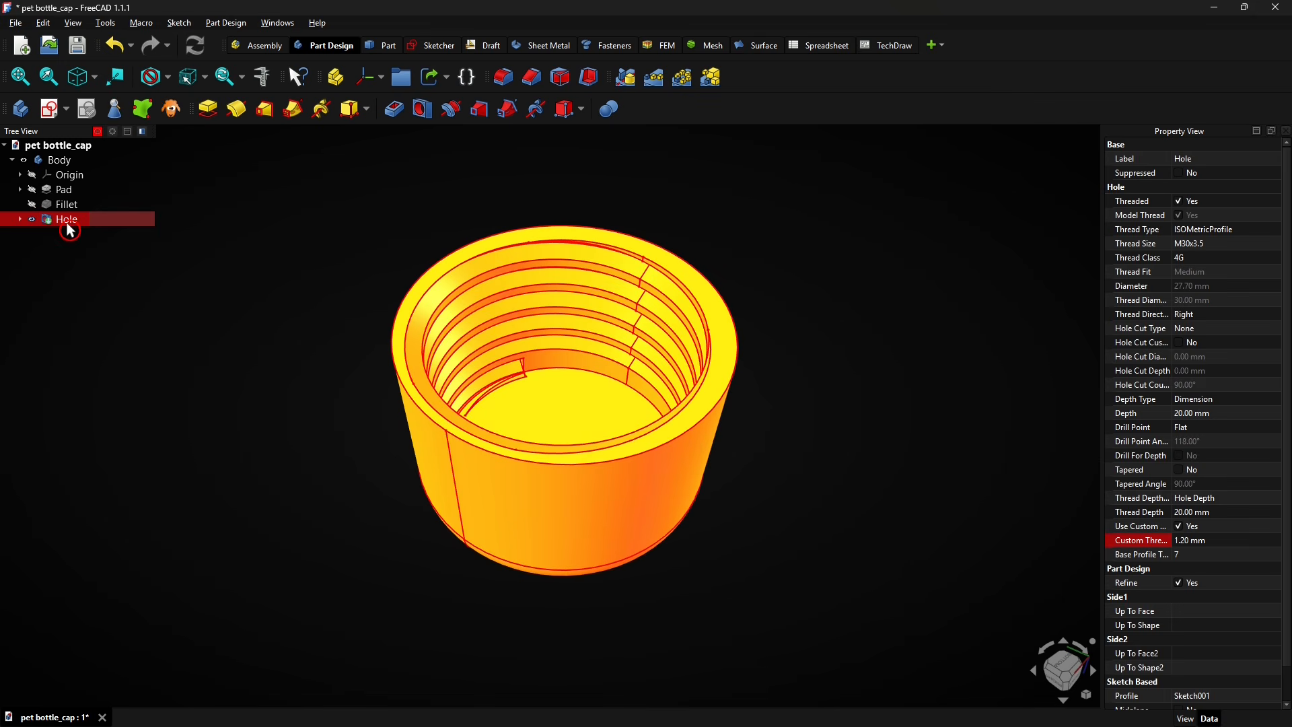
{"action": "left_click", "coordinate": [17, 26]}
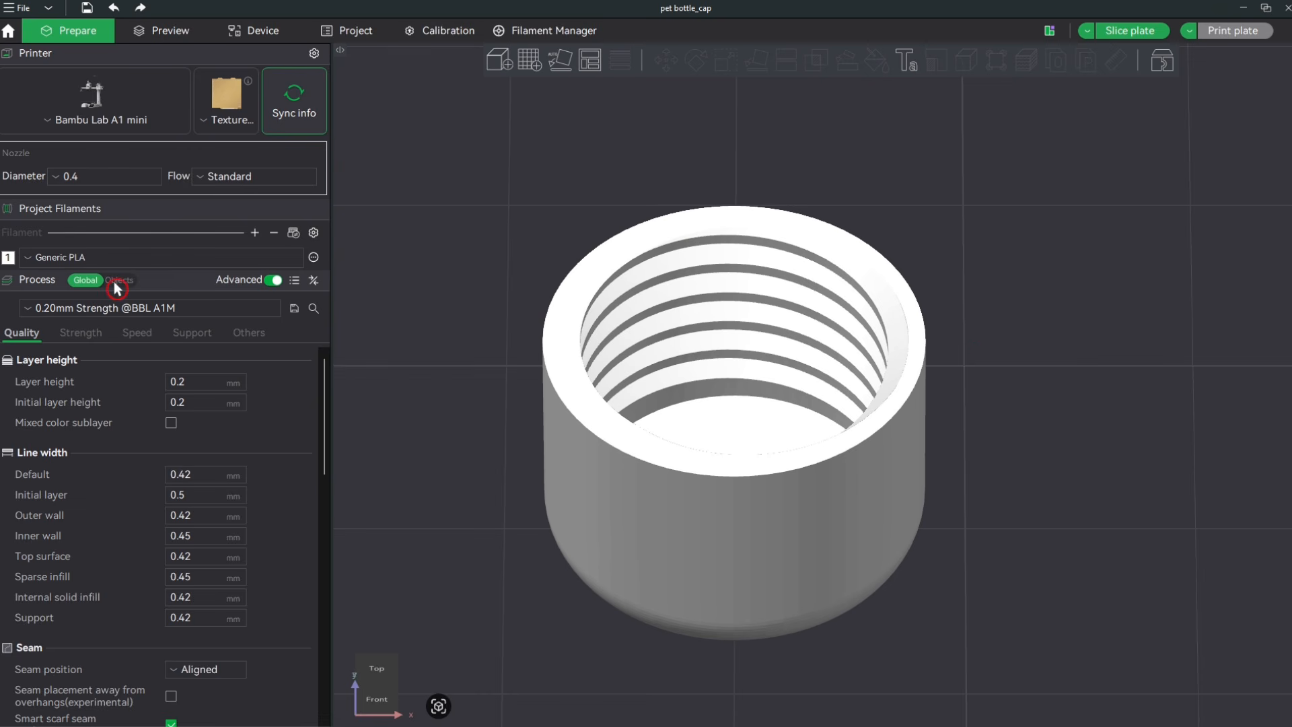
{"action": "left_click", "coordinate": [119, 281]}
{"action": "right_click", "coordinate": [93, 348]}
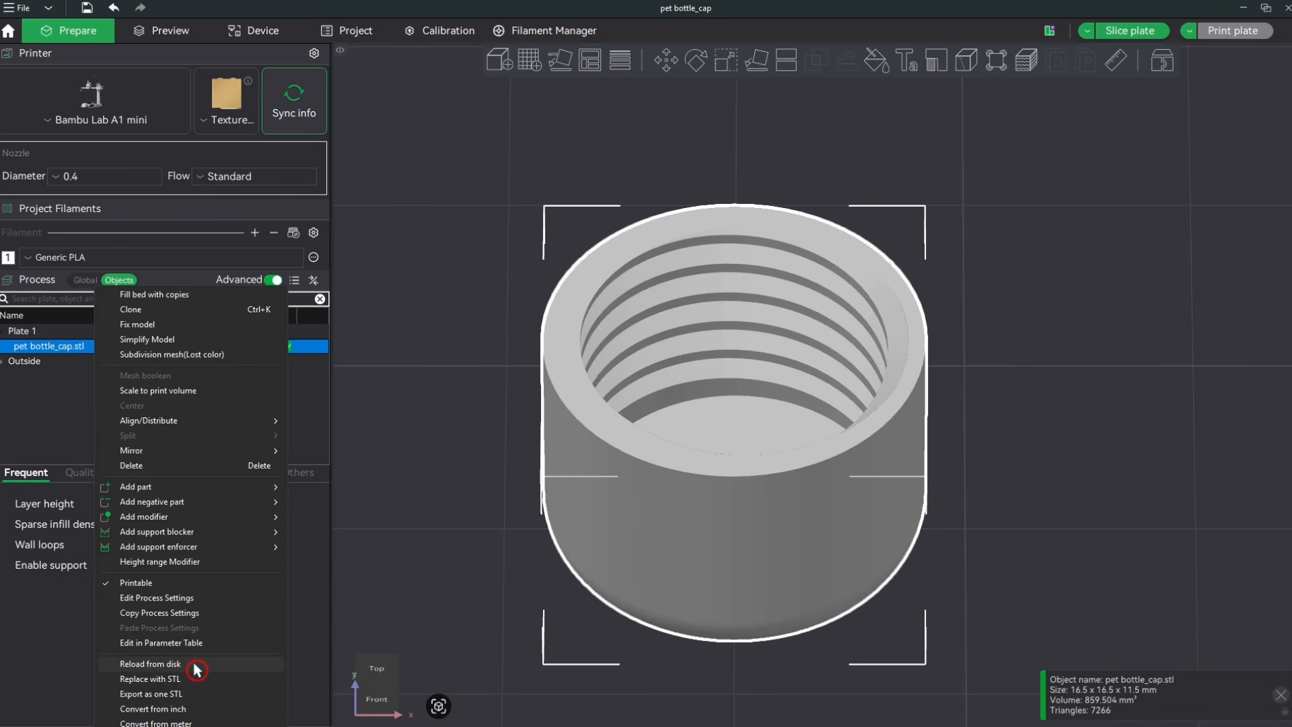
{"action": "left_click", "coordinate": [151, 664]}
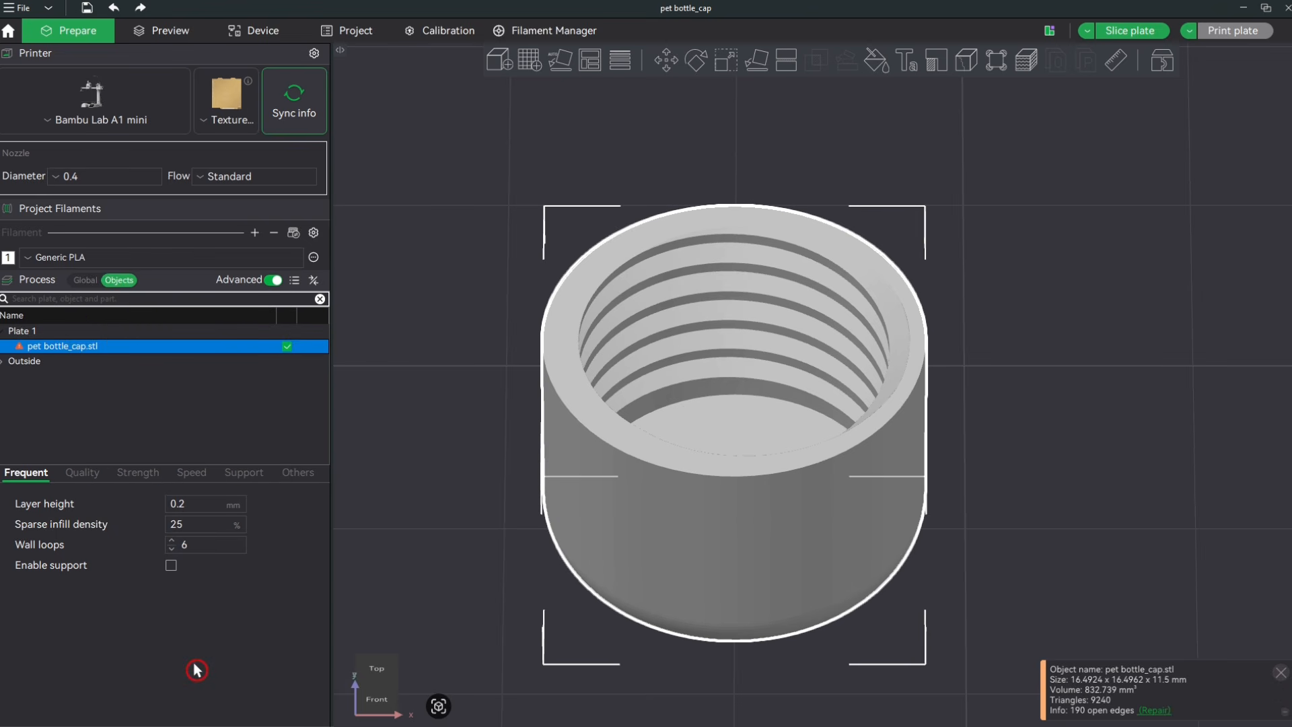
- Slice the reloaded bottle cap and choose exporting the plate sliced file as the output action
{"action": "left_click", "coordinate": [161, 30]}
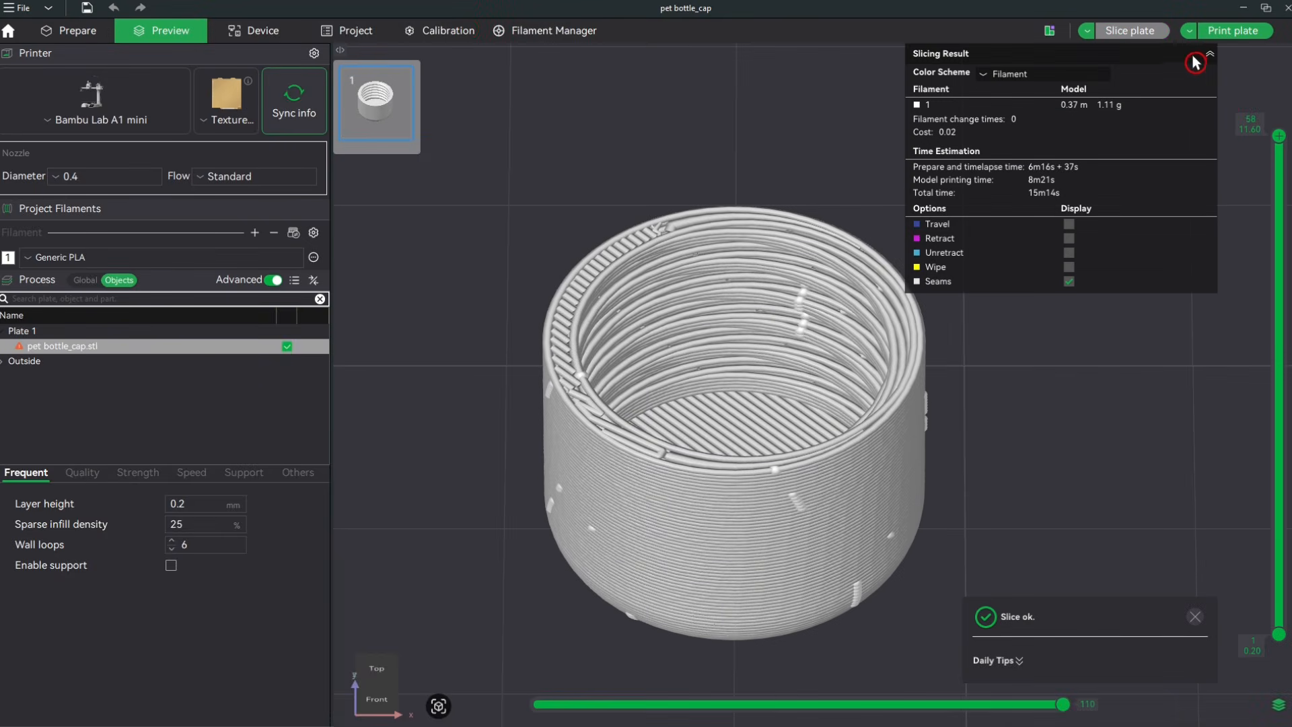
{"action": "left_click", "coordinate": [1192, 35]}
{"action": "left_click", "coordinate": [1225, 129]}
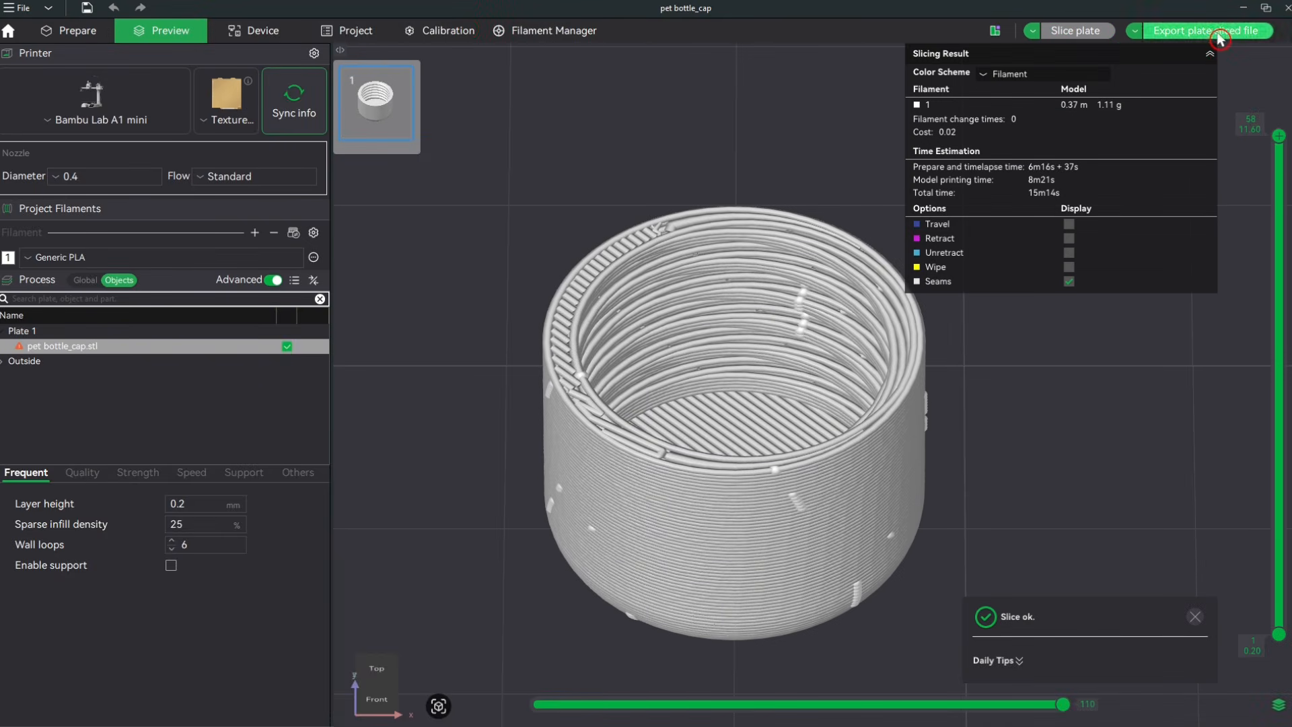